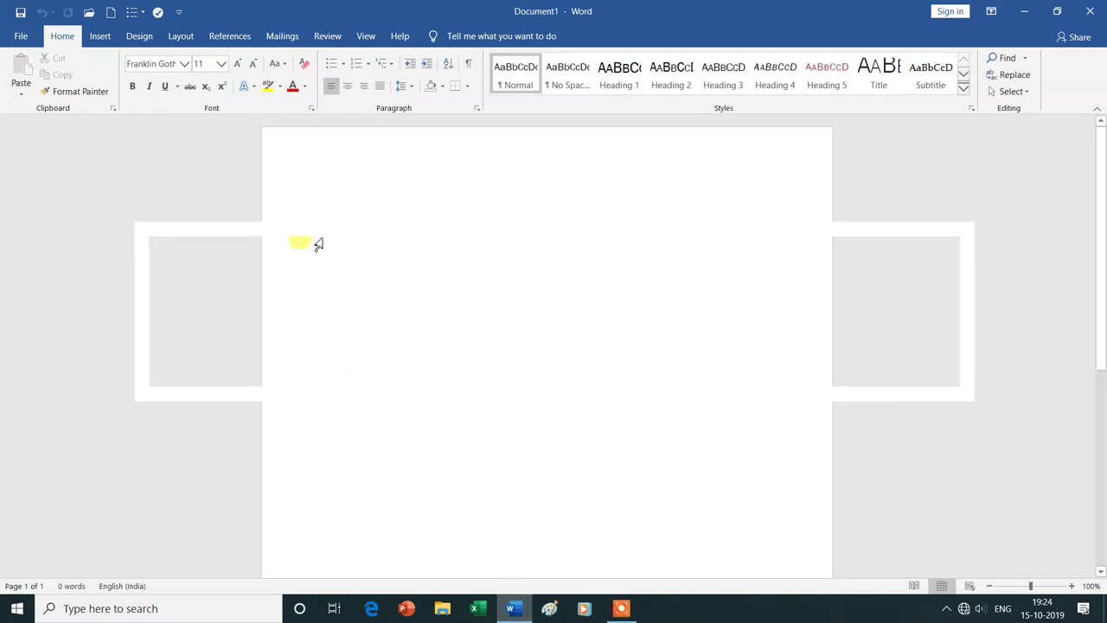
Show the Review tools for the five-paragraph sample document and start saving it
left_click(328, 36)
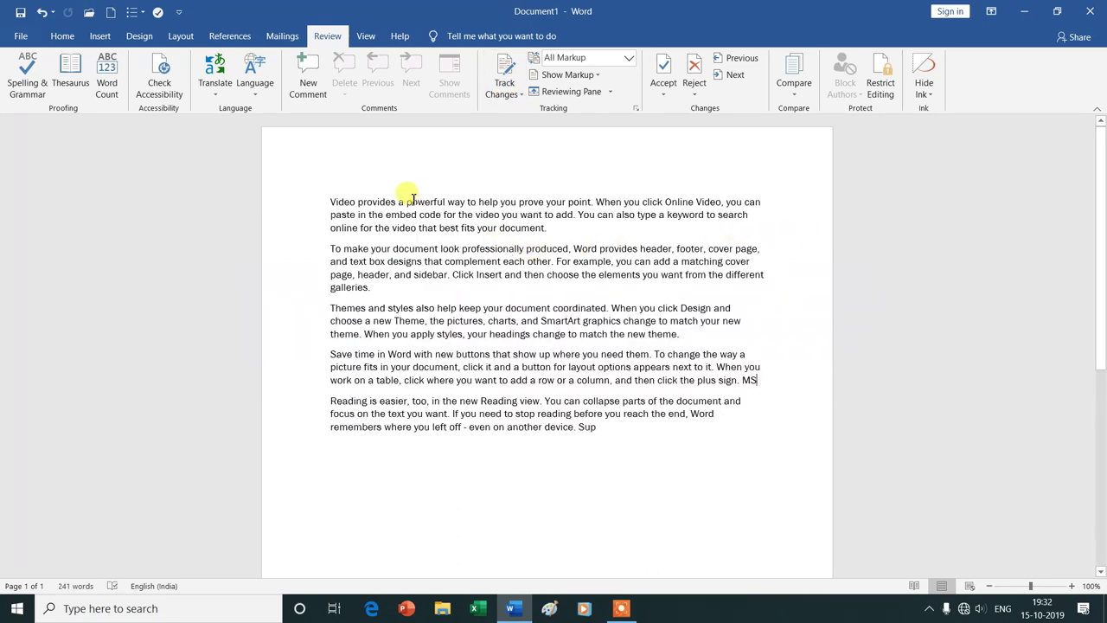
left_click(20, 12)
Save the sample document in the Documents folder under the file name TRACK
left_click(457, 209)
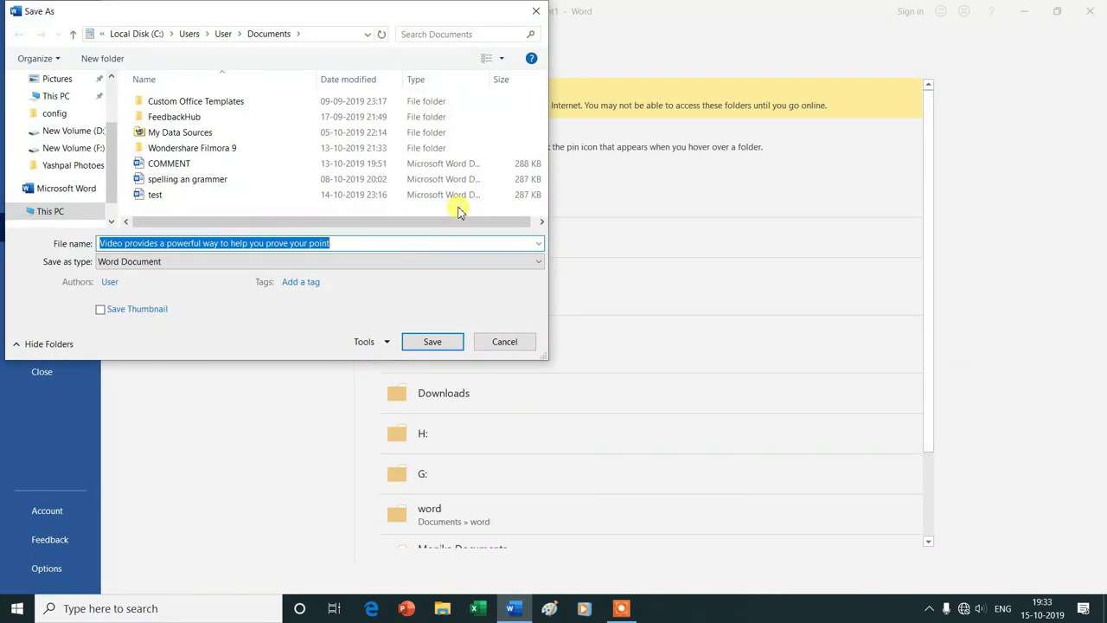
type("TRACK")
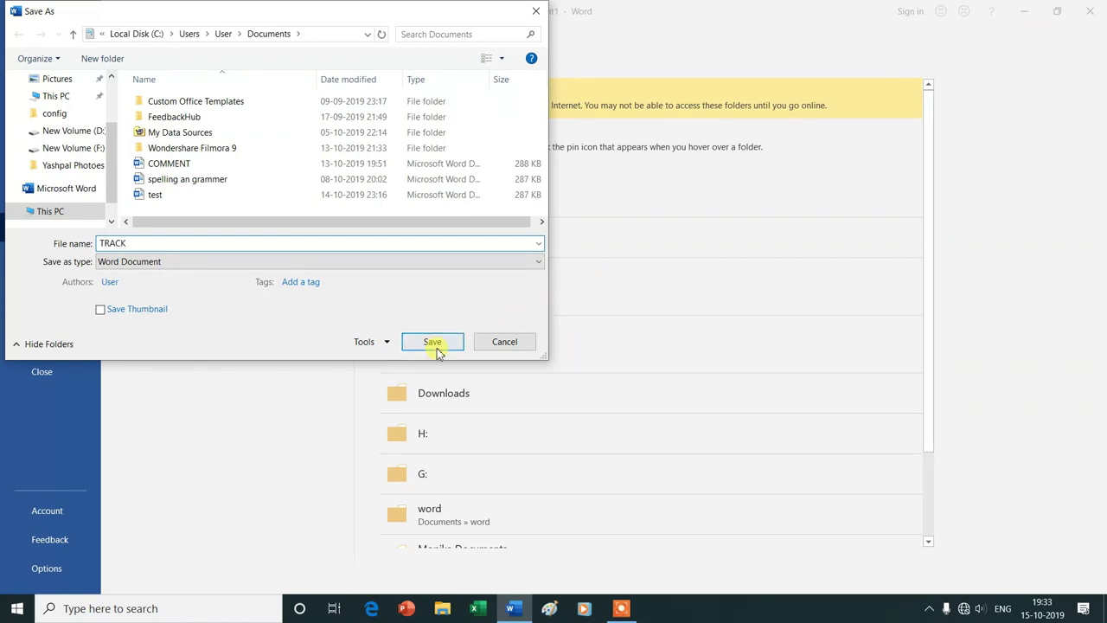
left_click(434, 343)
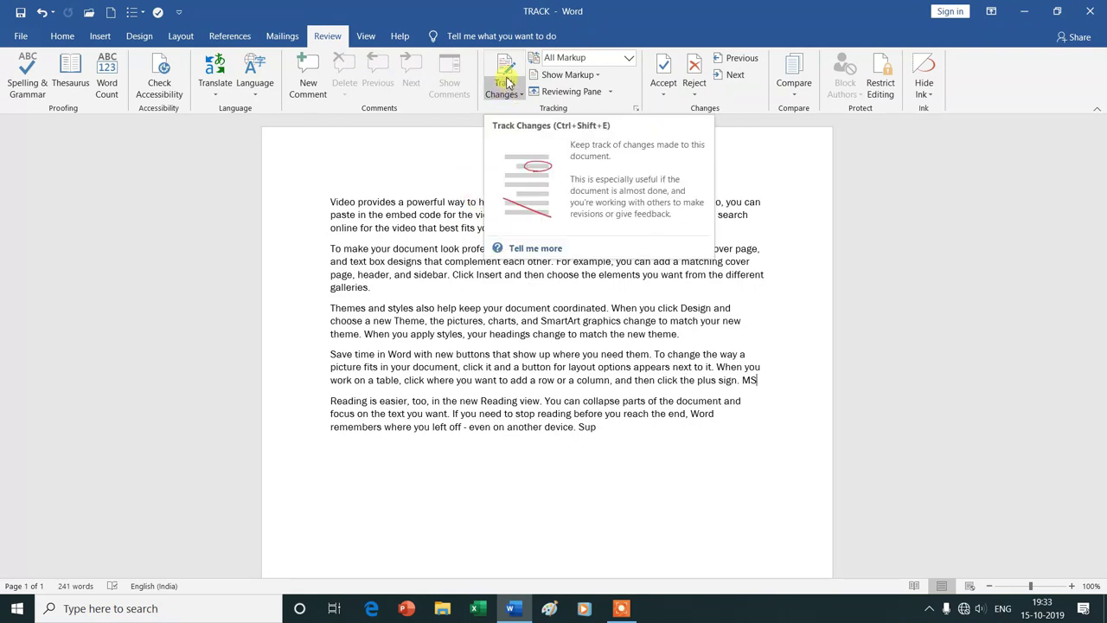
left_click(510, 93)
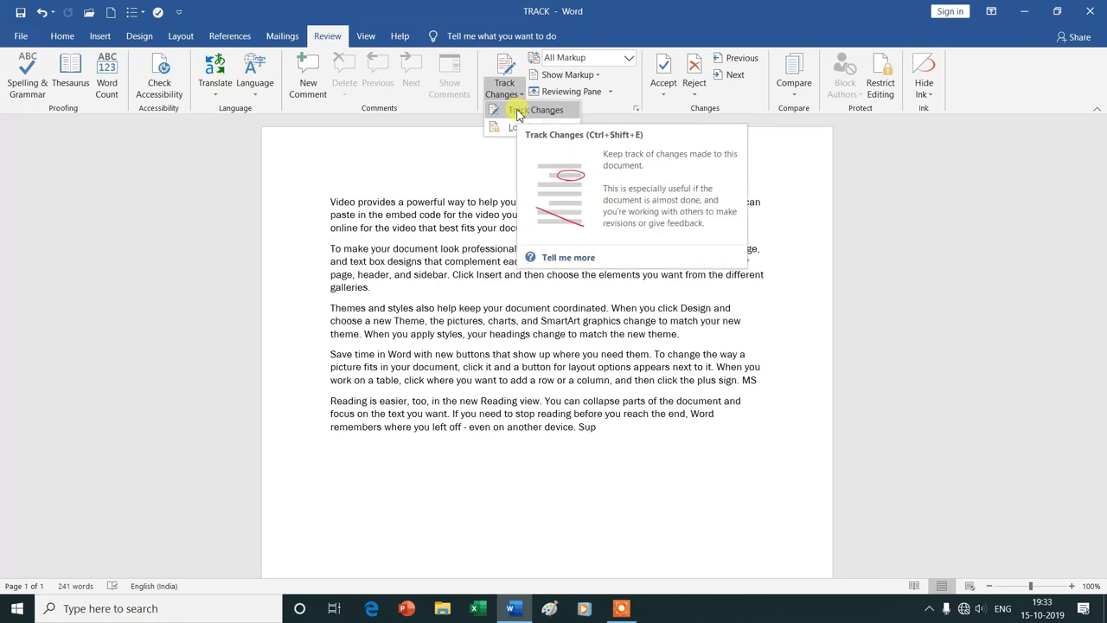
Turn on Track Changes and insert 'YSGYAN TECH' after 'Video' as a tracked insertion
left_click(517, 110)
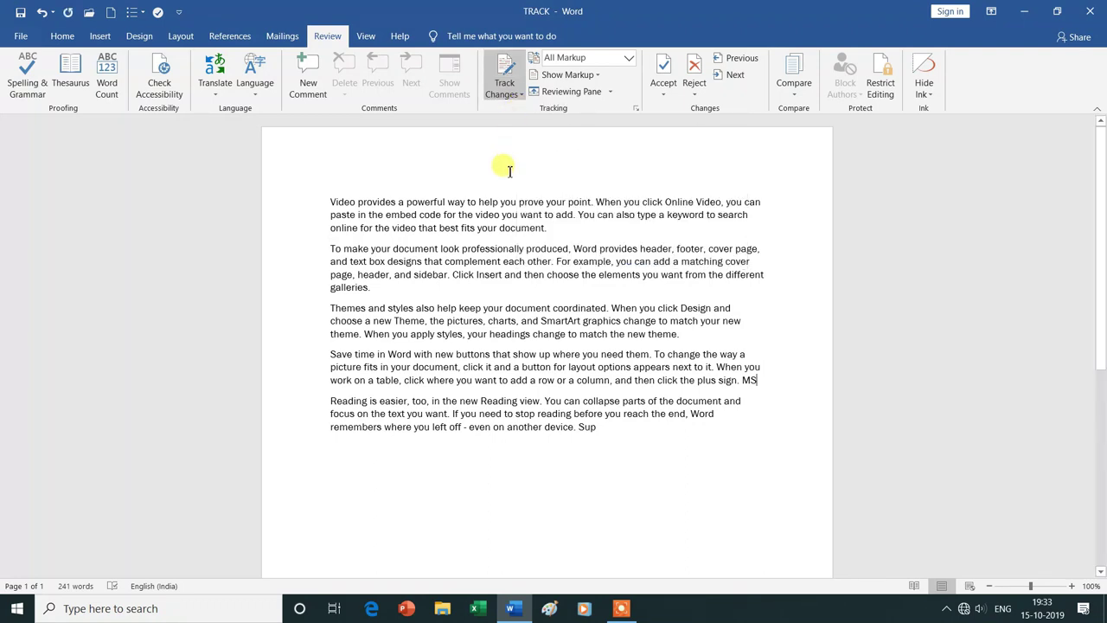
left_click(358, 205)
left_click(357, 201)
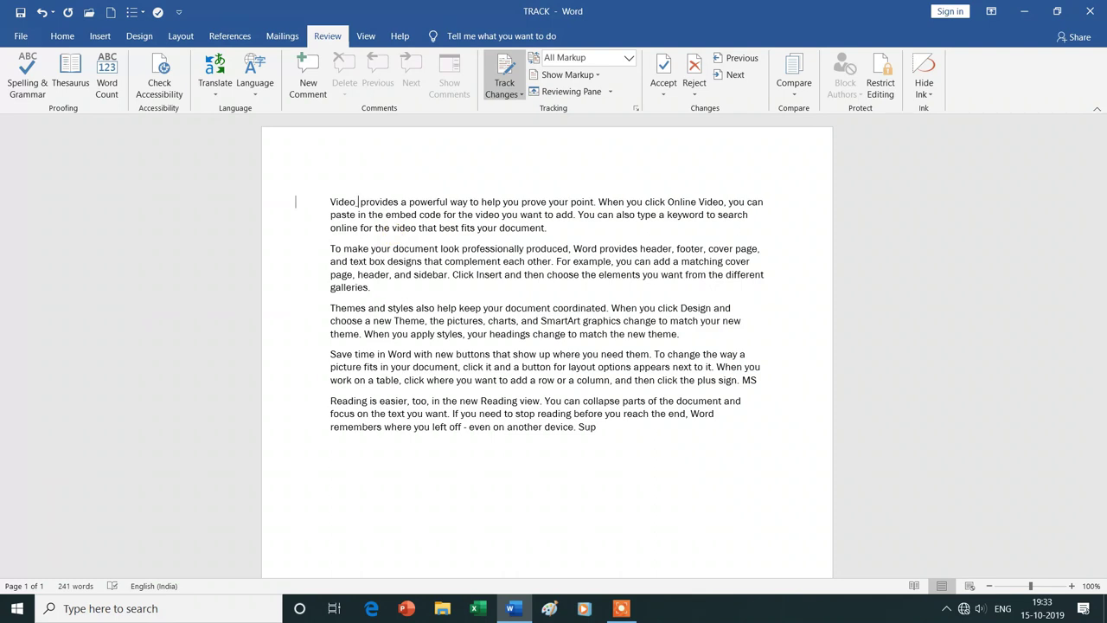
type("YS")
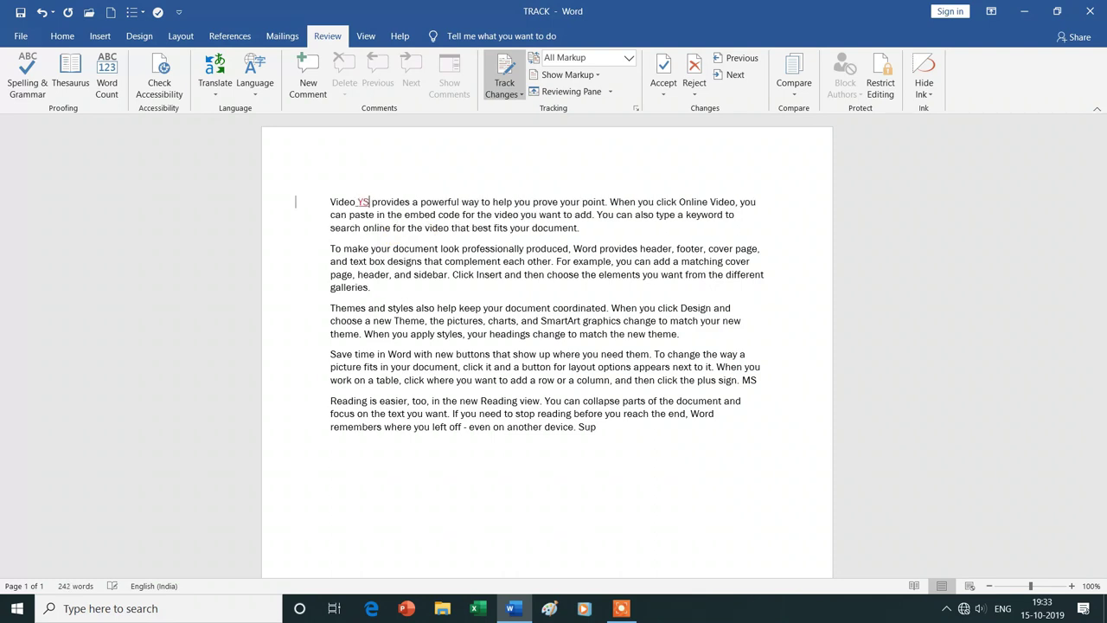
type("GYAN TECH")
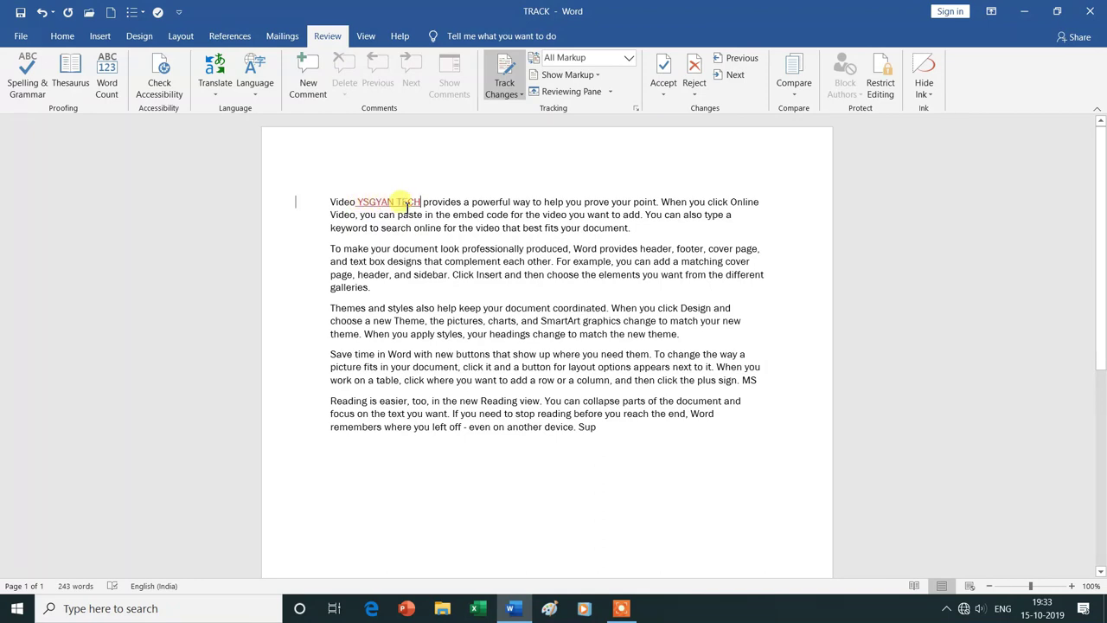
mouse_move(406, 208)
left_click(505, 95)
Delete the word 'best' before 'fits your document' as a tracked strikethrough
mouse_move(365, 203)
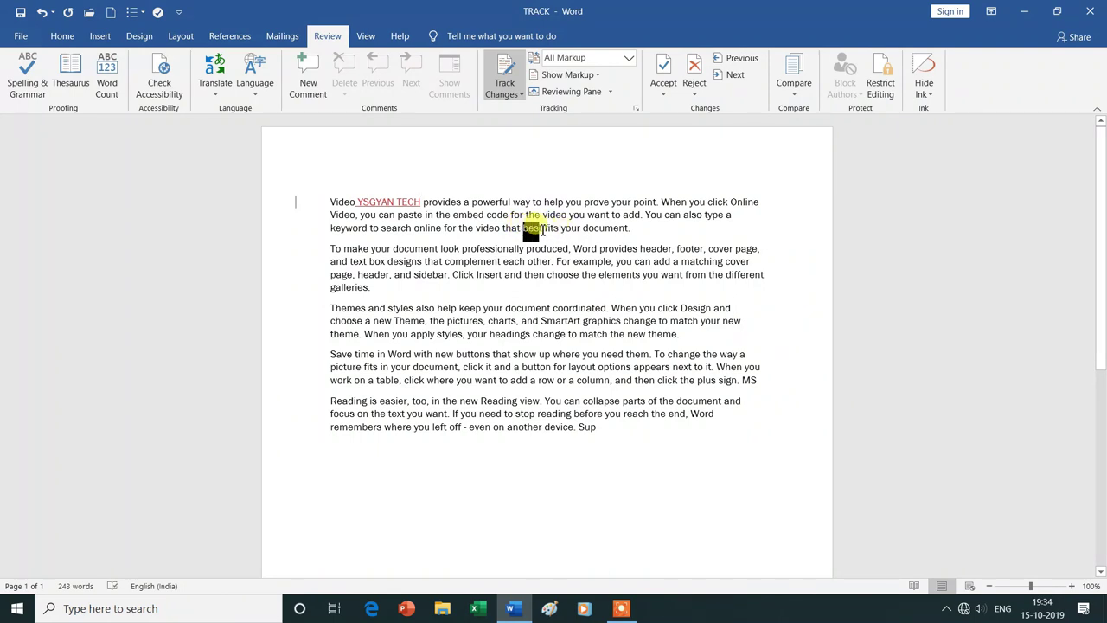
double_click(536, 228)
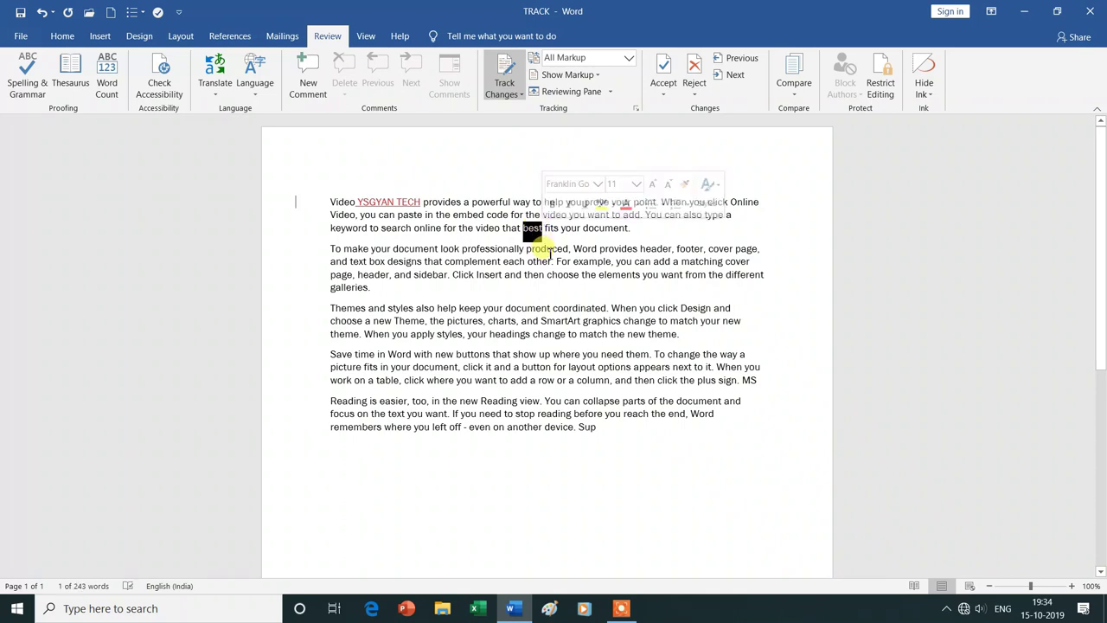
key("Delete")
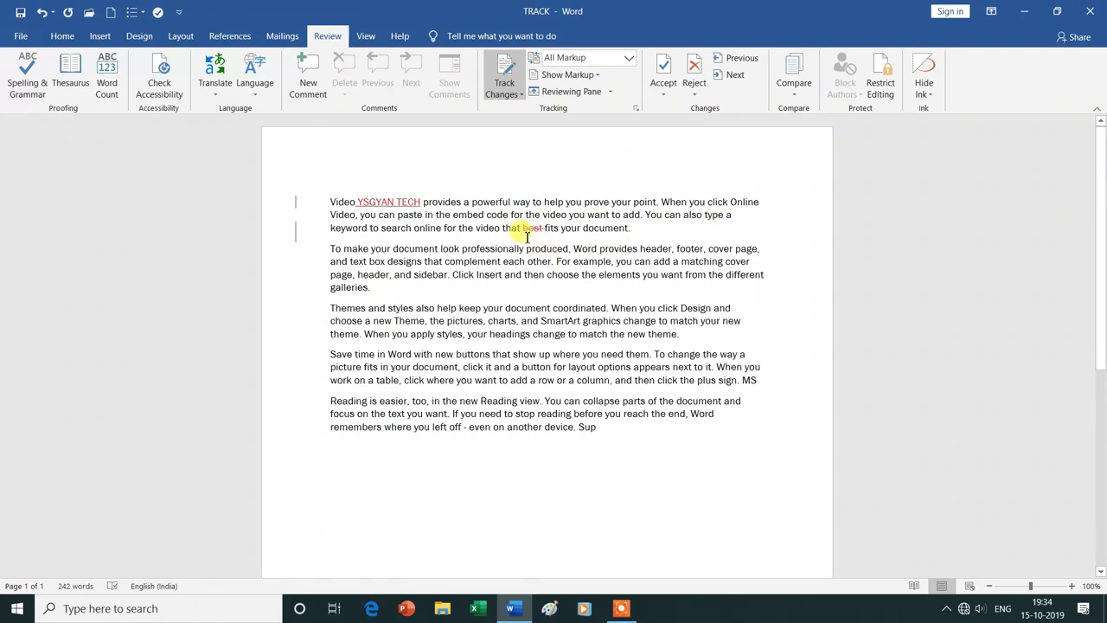
mouse_move(529, 236)
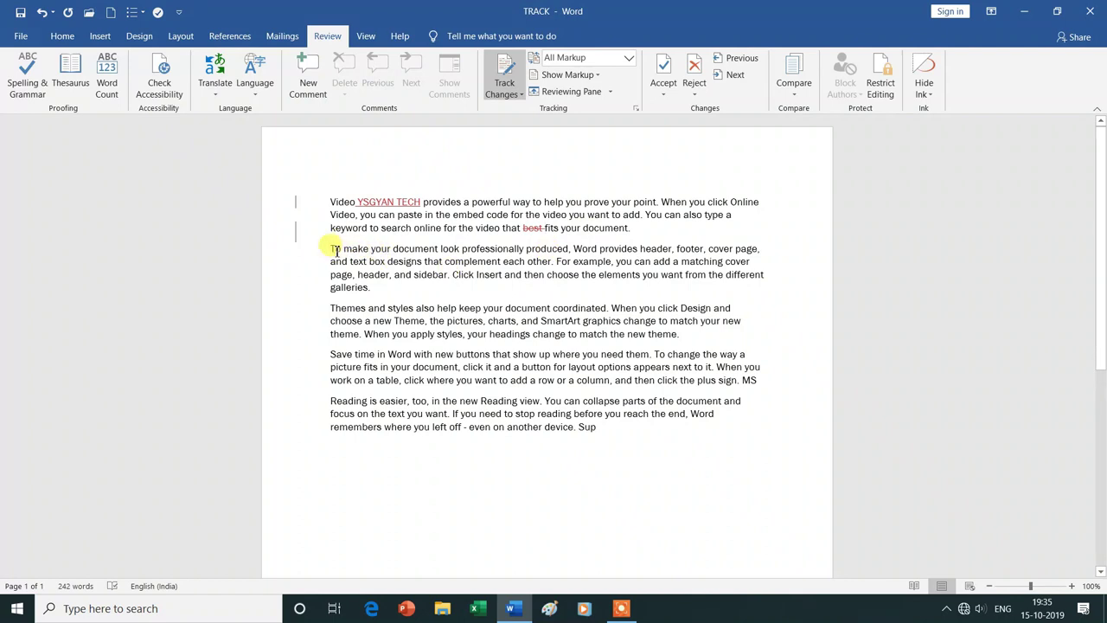
Enlarge the second paragraph's opening sentence to 12 pt and bold 'For example'
left_click_drag(331, 249, 567, 249)
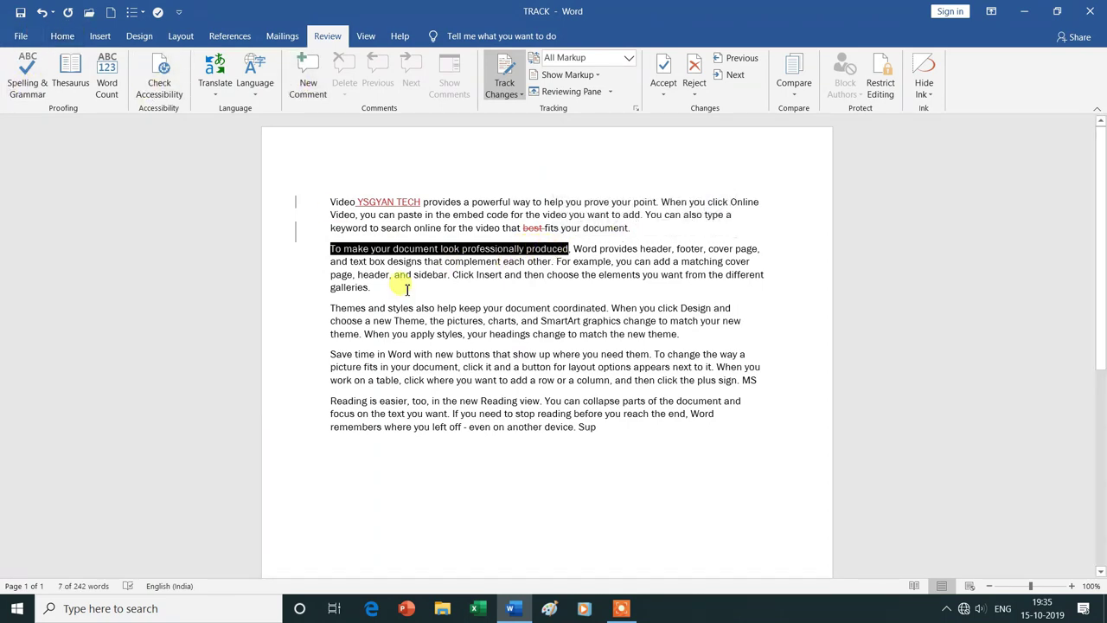
key("ctrl+bracketright")
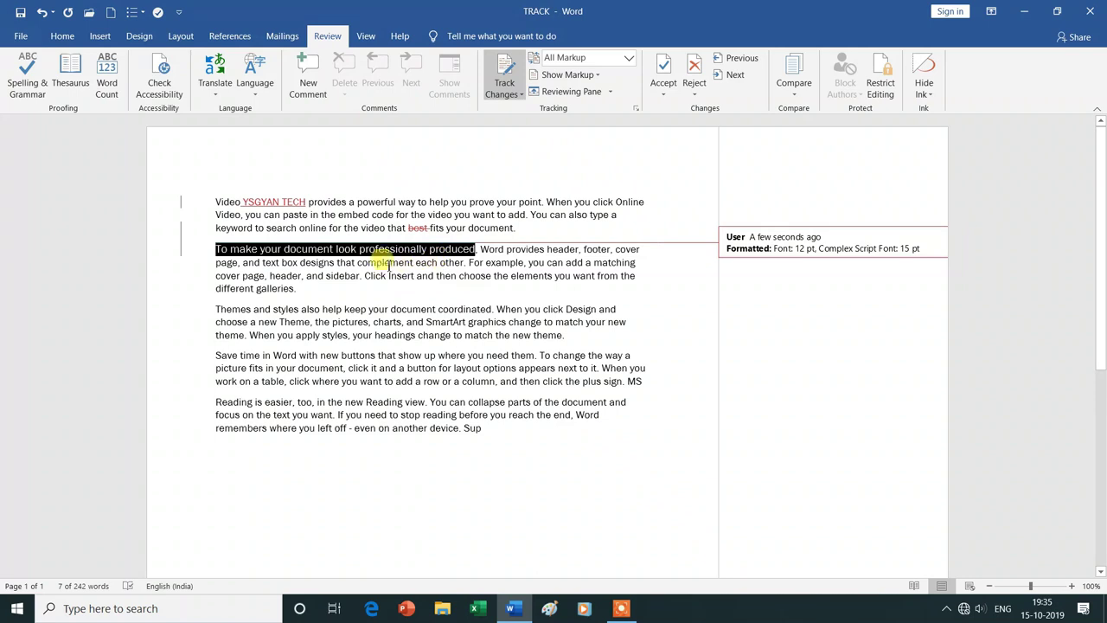
mouse_move(429, 257)
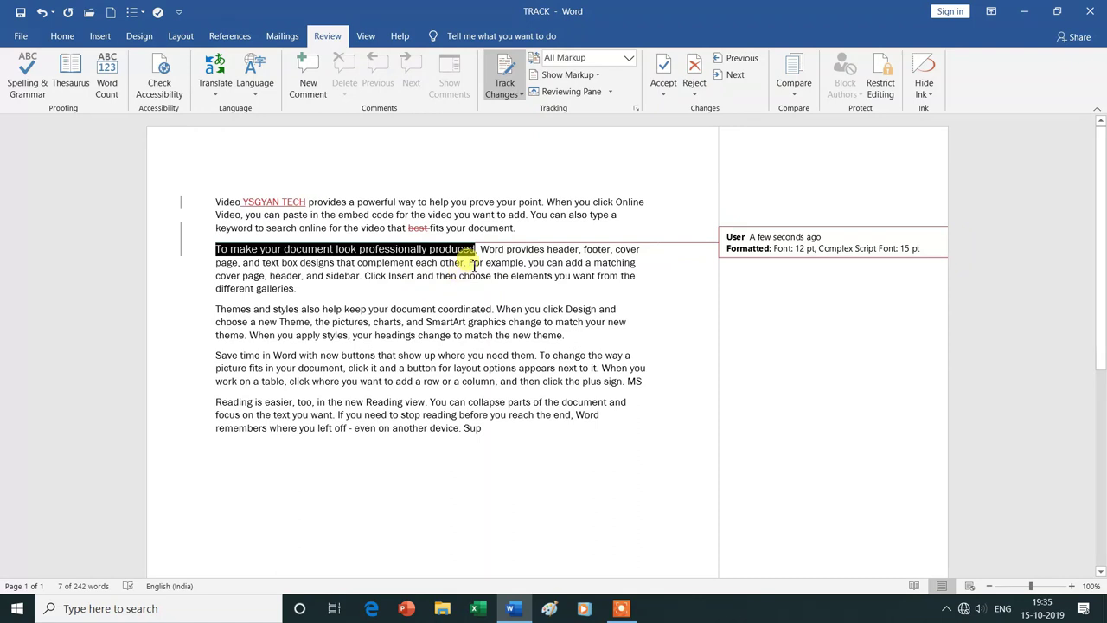
left_click_drag(468, 262, 524, 262)
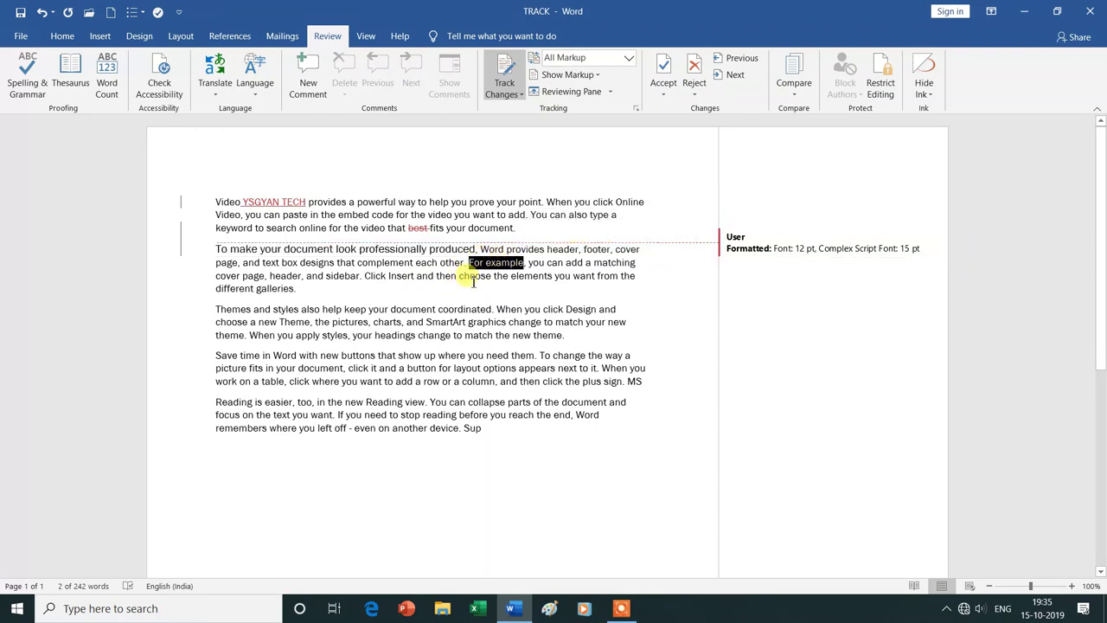
key("ctrl+b")
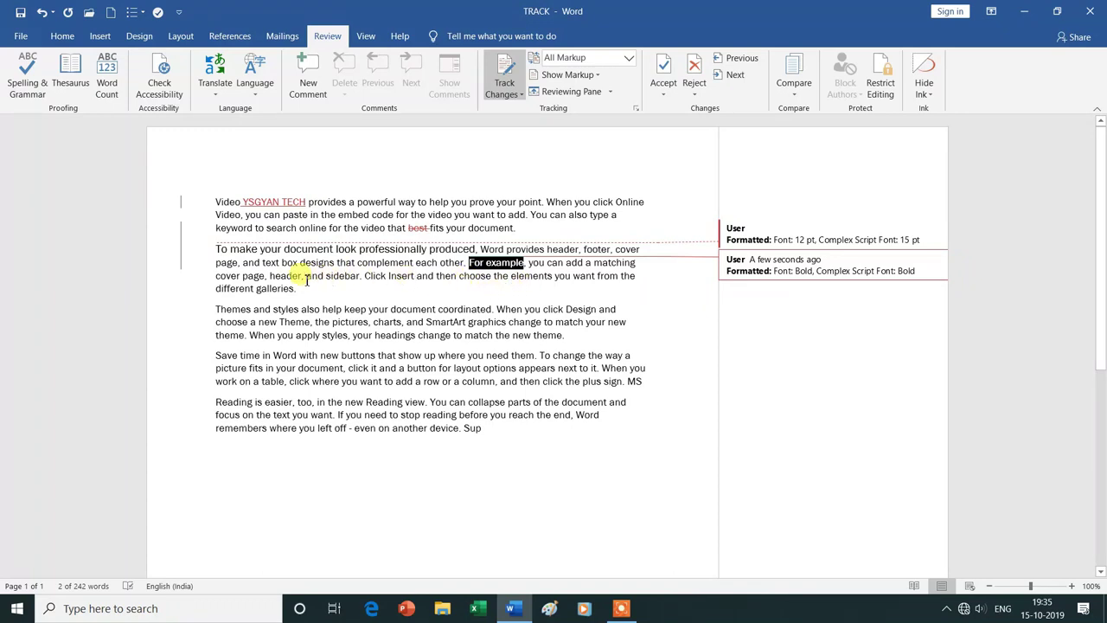
Colour the sentence about choosing gallery elements Light Blue
left_click(366, 275, "ctrl")
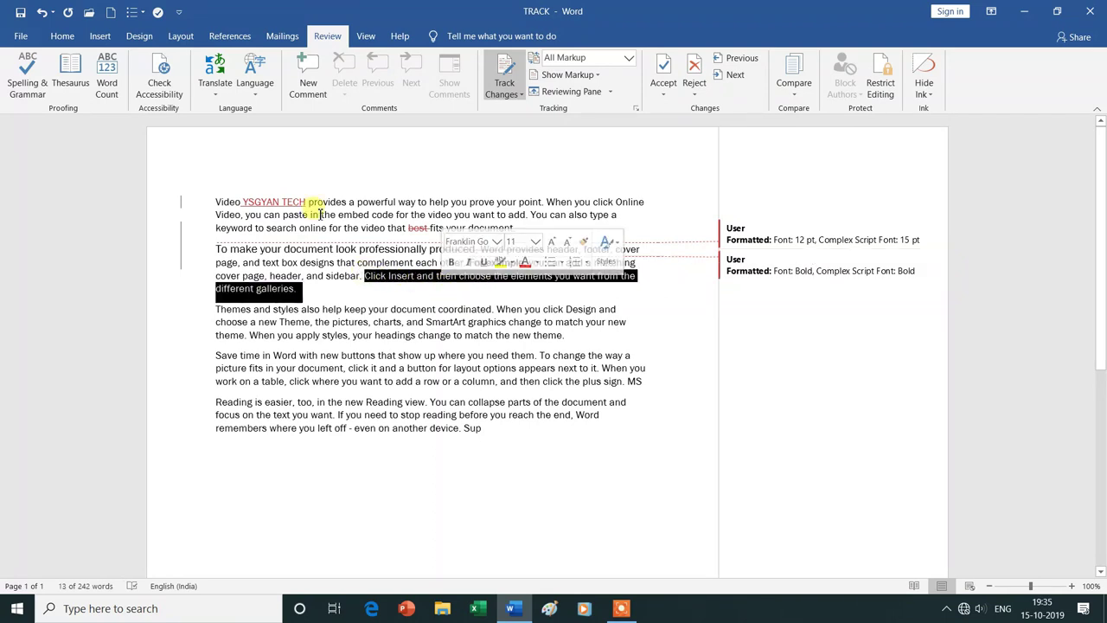
left_click(62, 36)
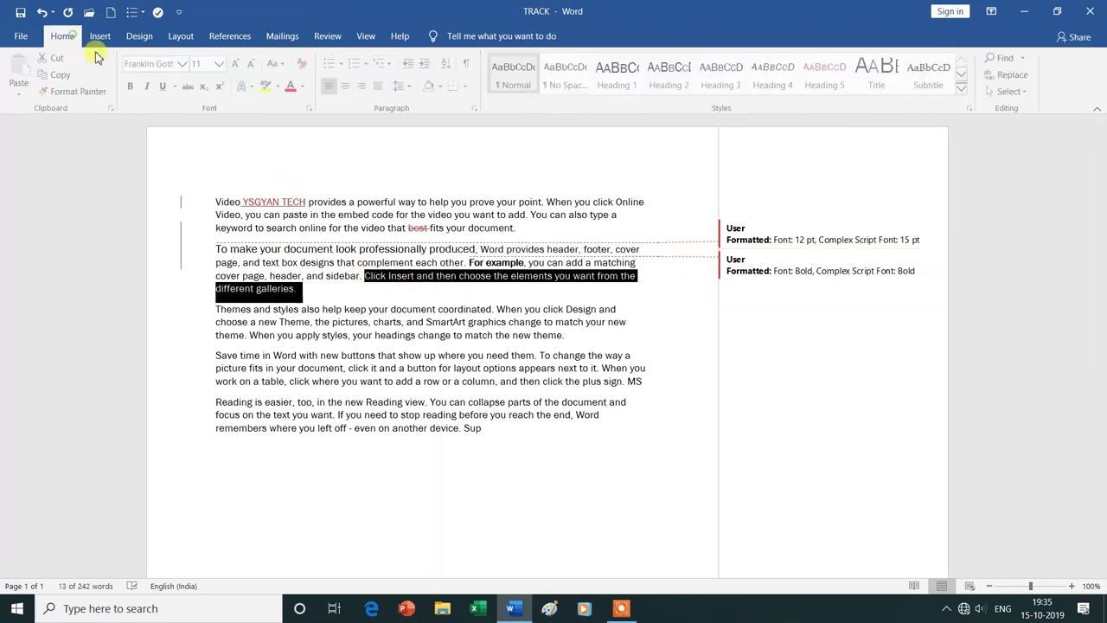
left_click(304, 86)
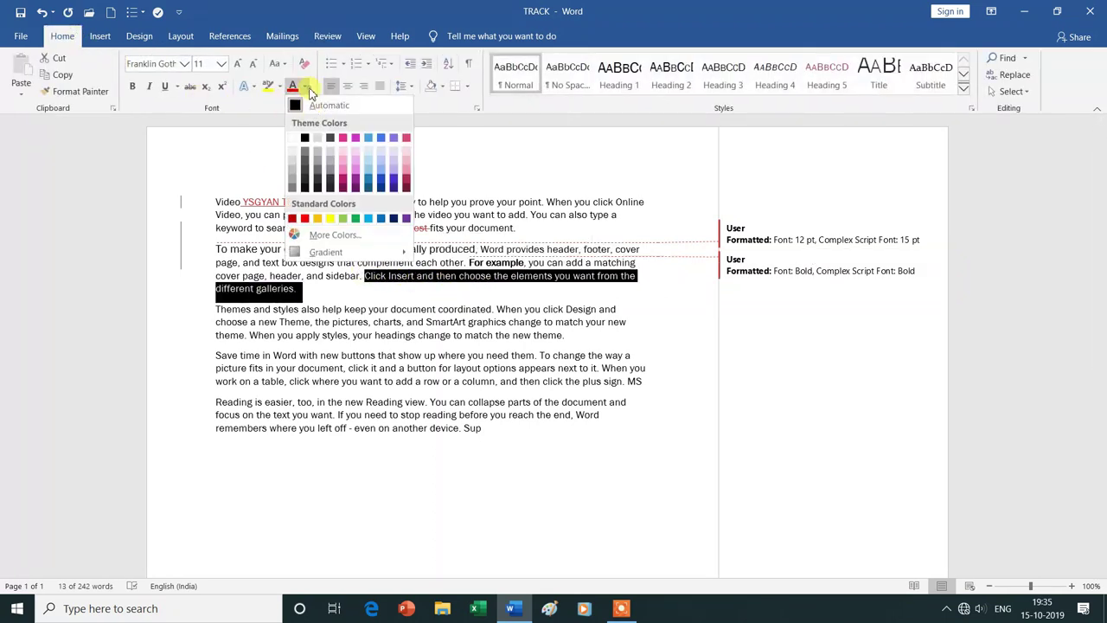
left_click(372, 220)
left_click(658, 305)
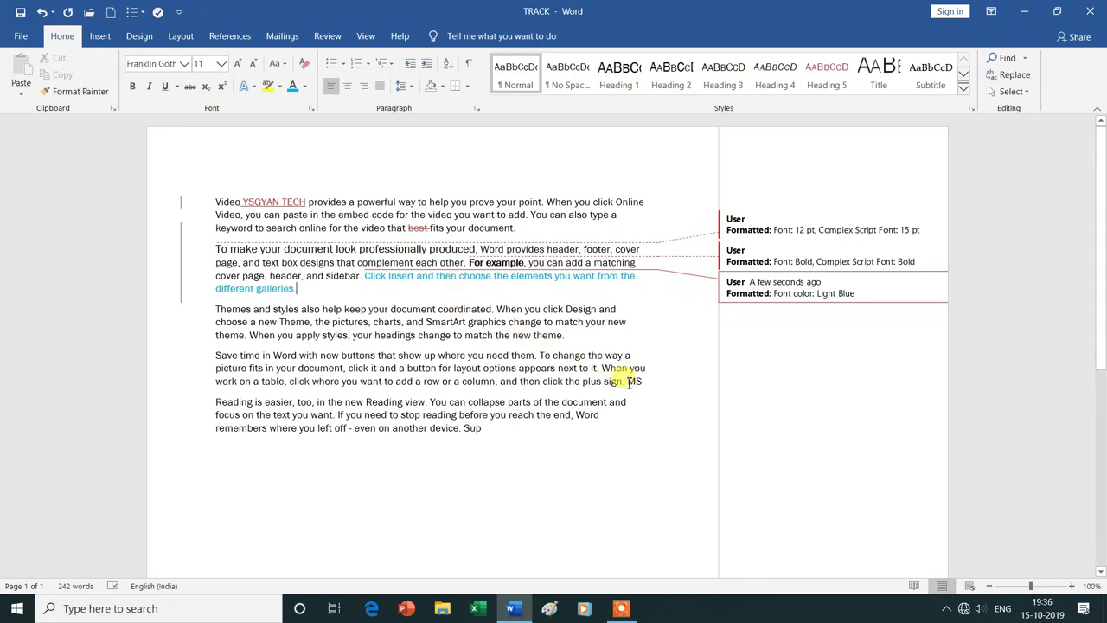
double_click(634, 381)
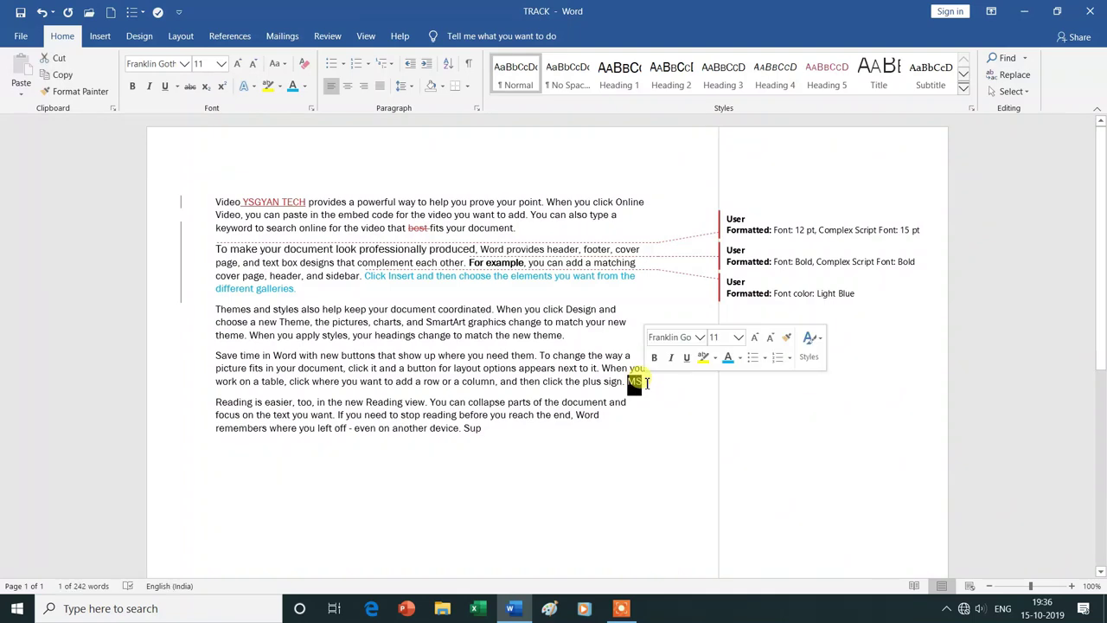
left_click(328, 36)
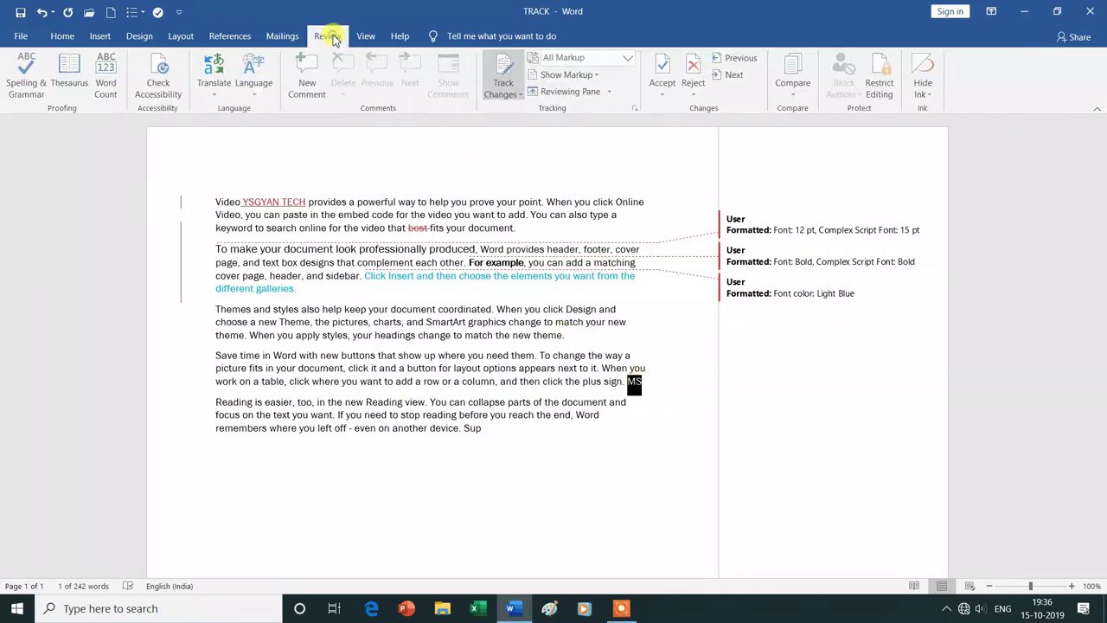
left_click(310, 86)
left_click(697, 446)
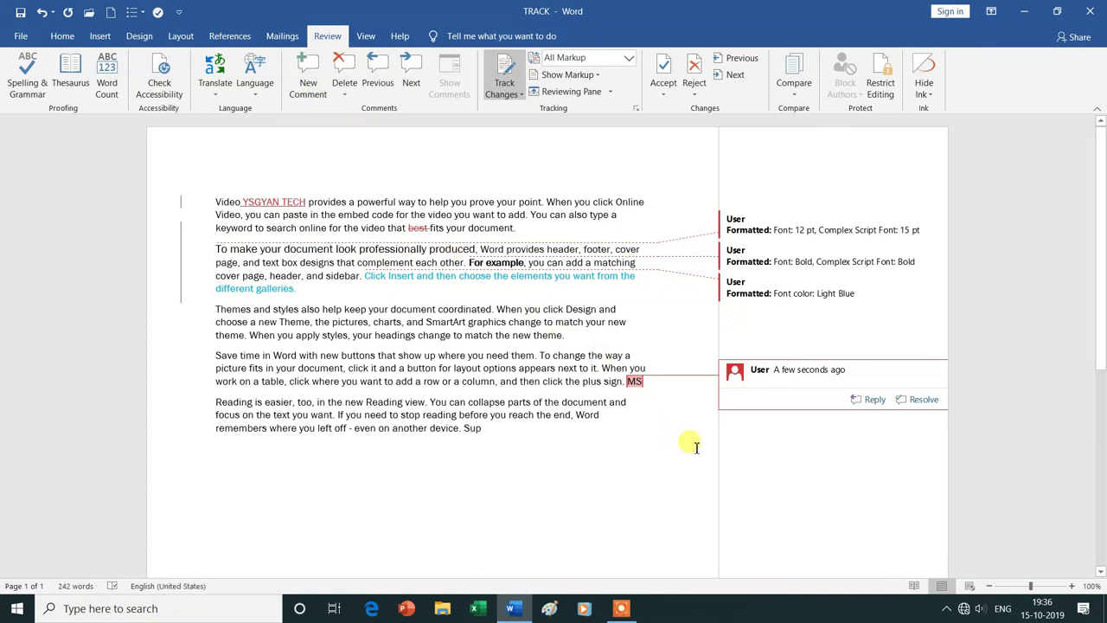
type("MICROSOFT")
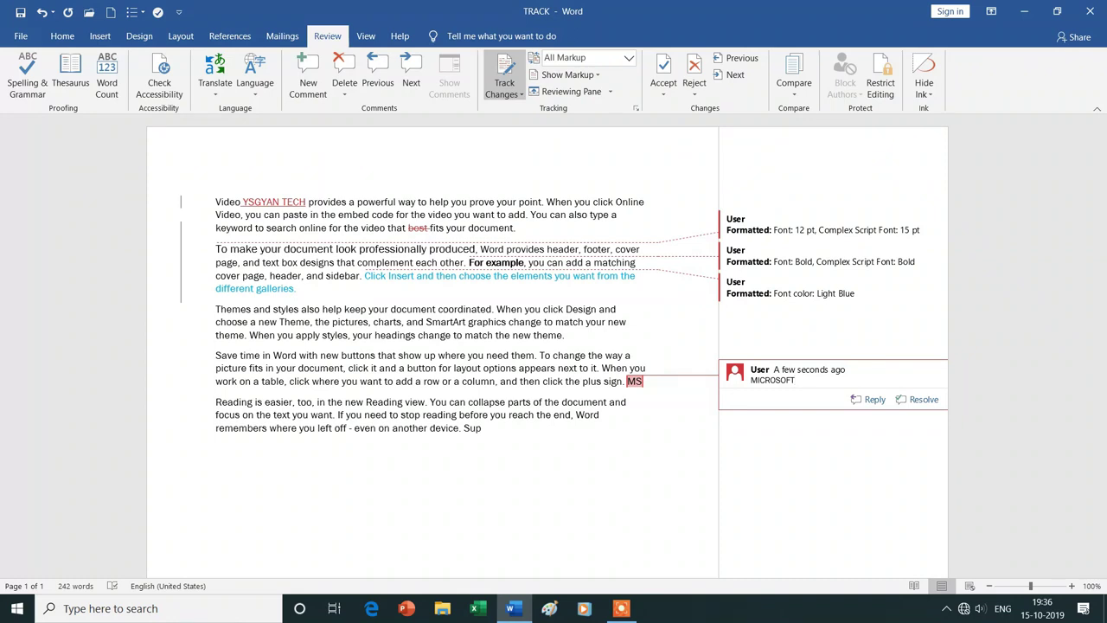
left_click(670, 467)
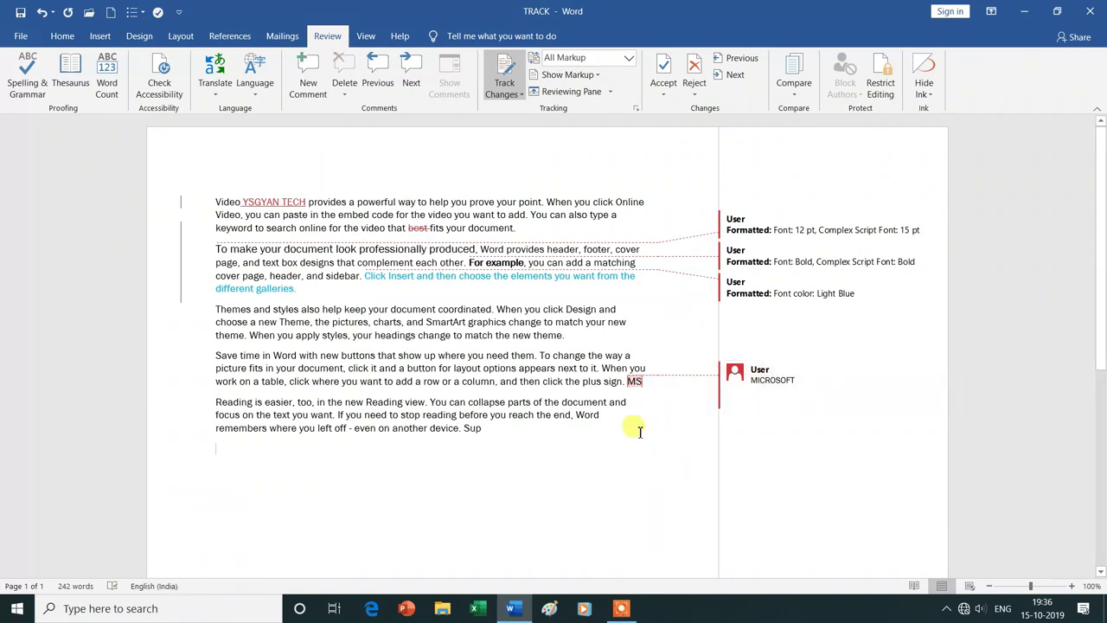
double_click(469, 428)
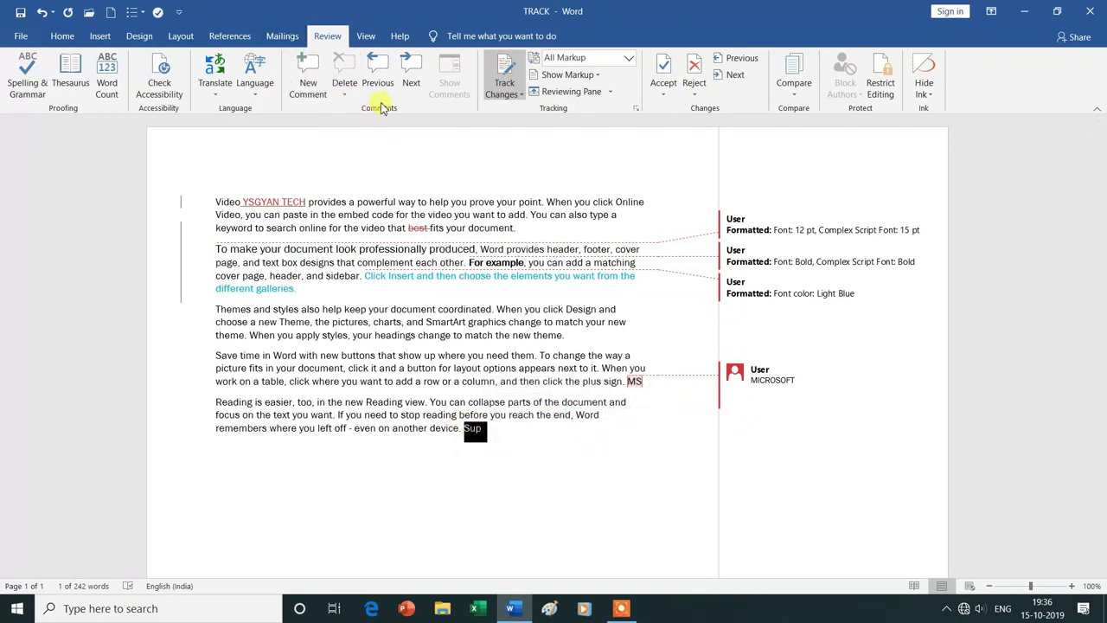
left_click(308, 76)
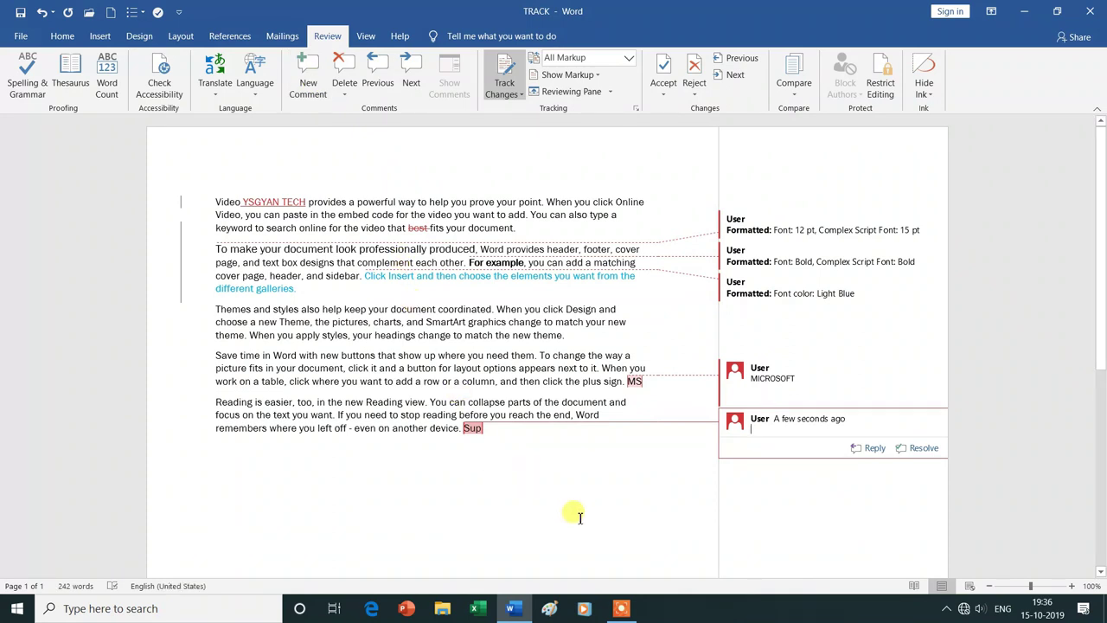
type("SUPERSCRIPT")
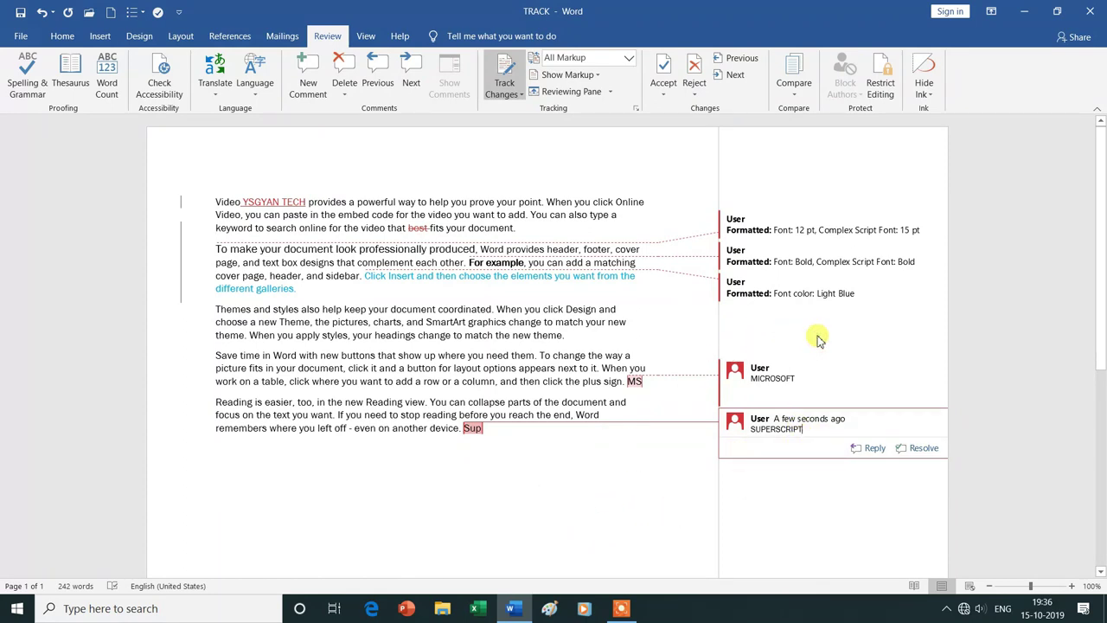
mouse_move(763, 381)
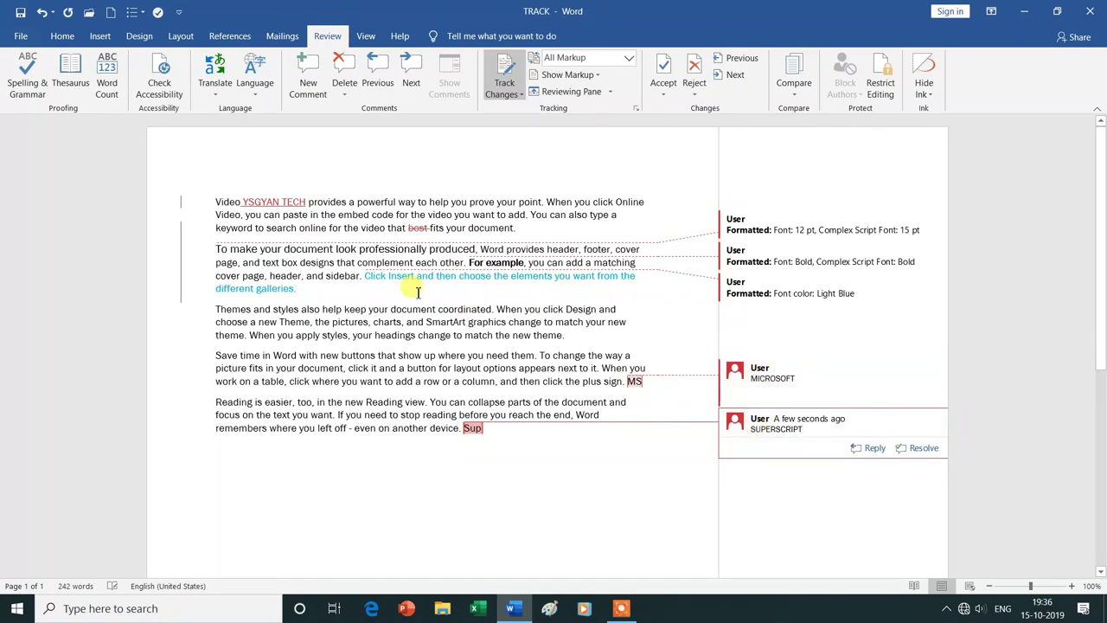
mouse_move(251, 206)
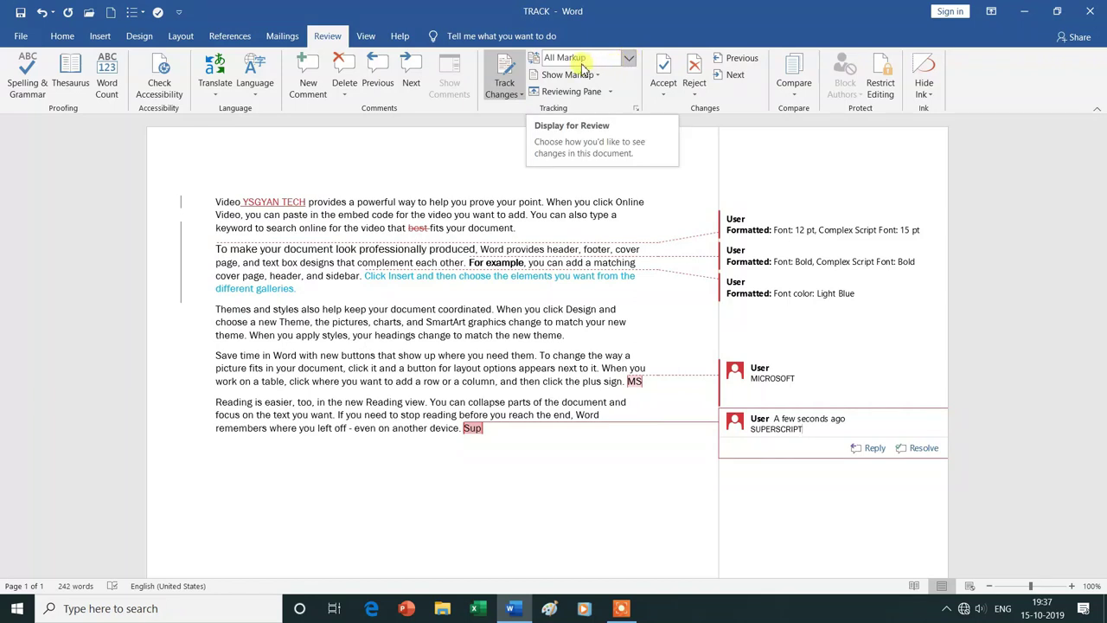
left_click(628, 58)
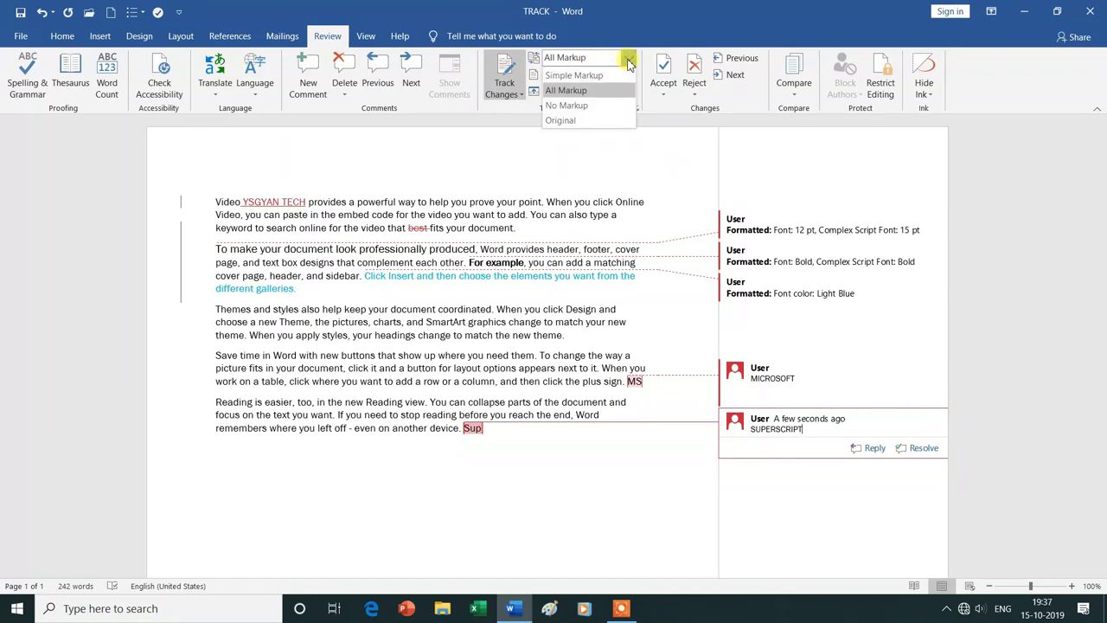
Switch Display for Review to Simple Markup, then to No Markup
left_click(587, 76)
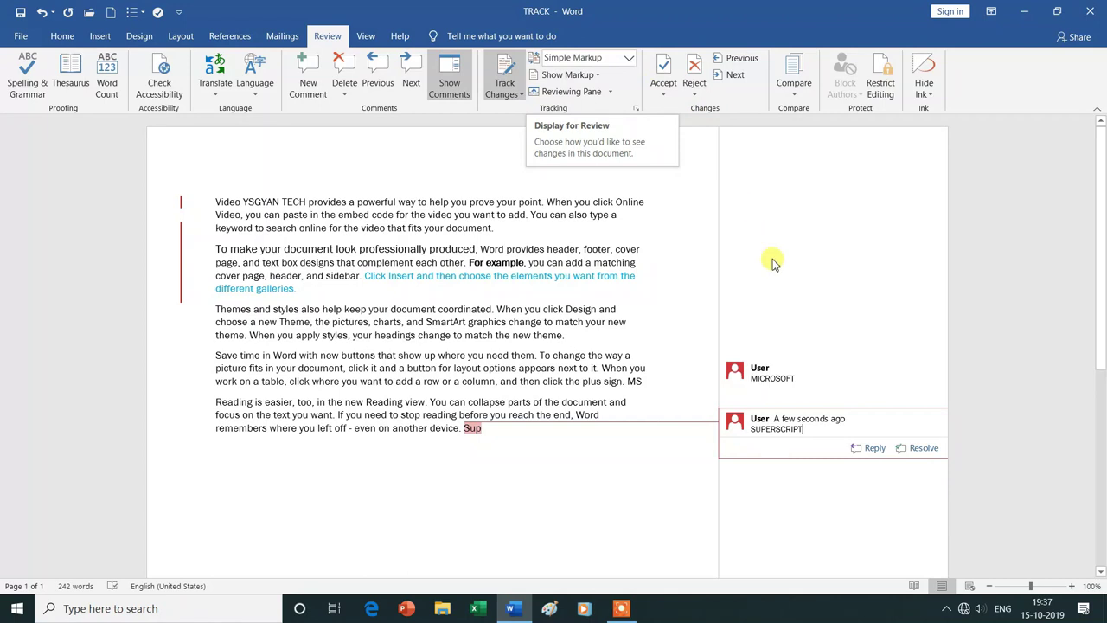
left_click(630, 58)
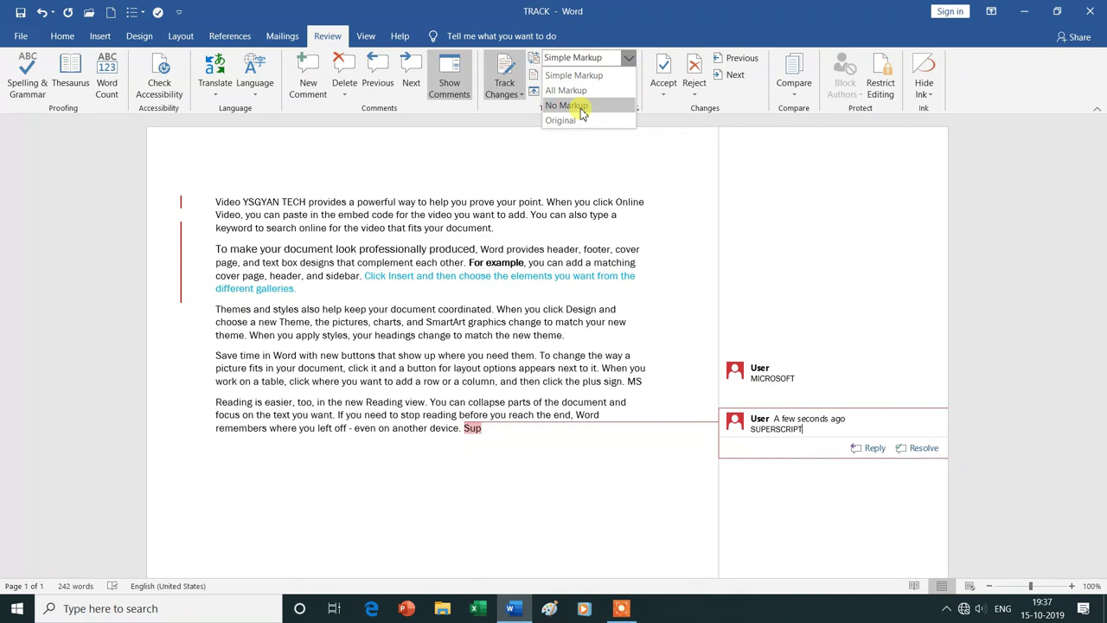
left_click(582, 105)
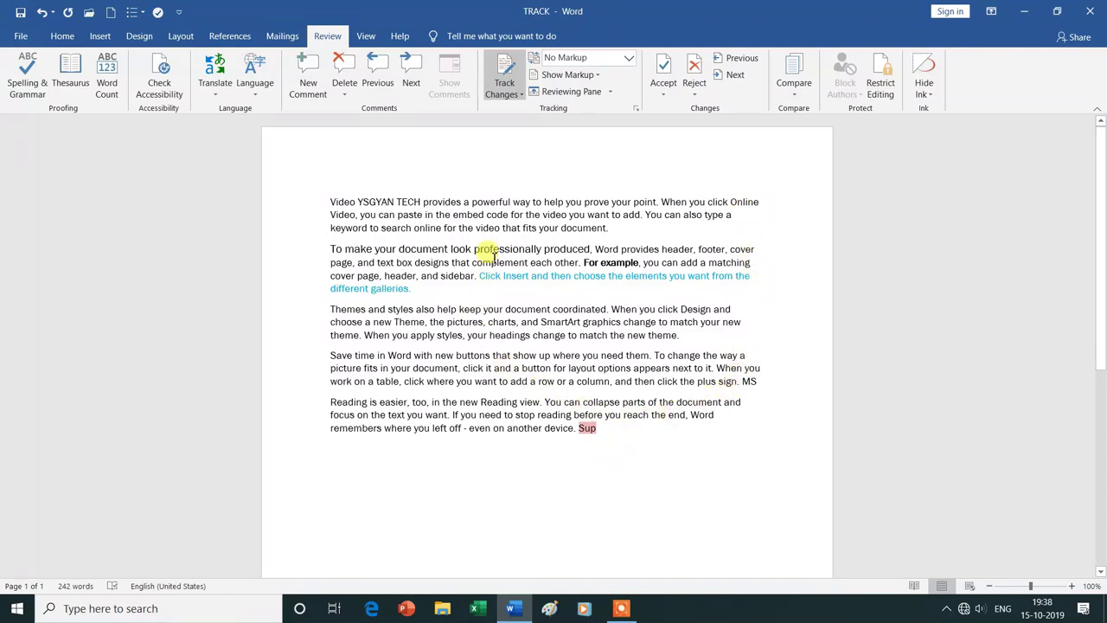
left_click(629, 57)
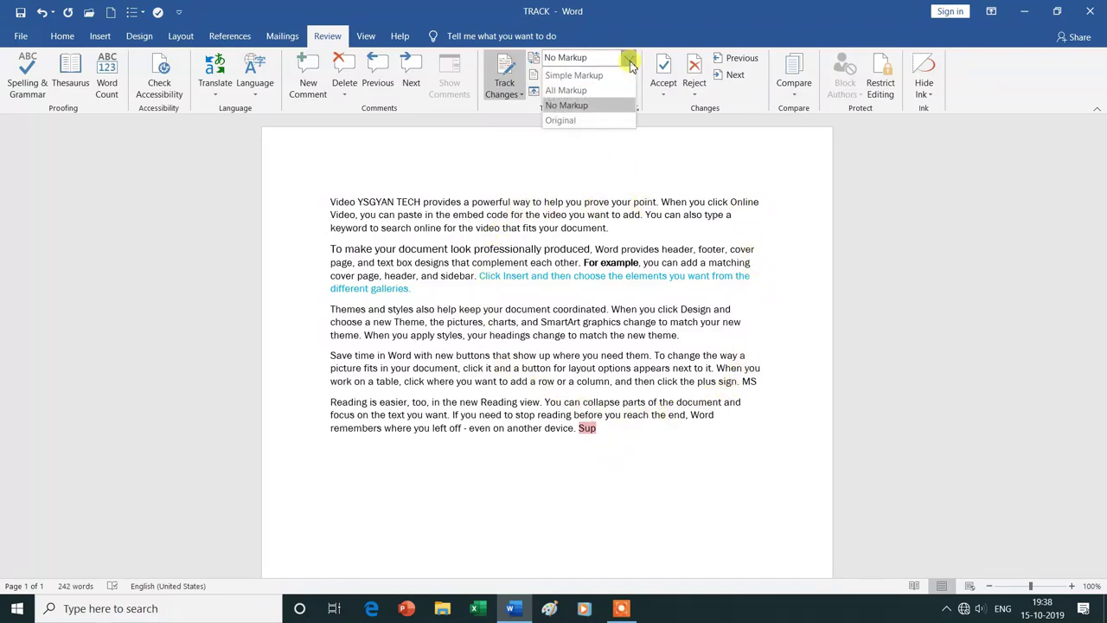
Preview the Original pre-edit text, then return the display to All Markup
left_click(562, 121)
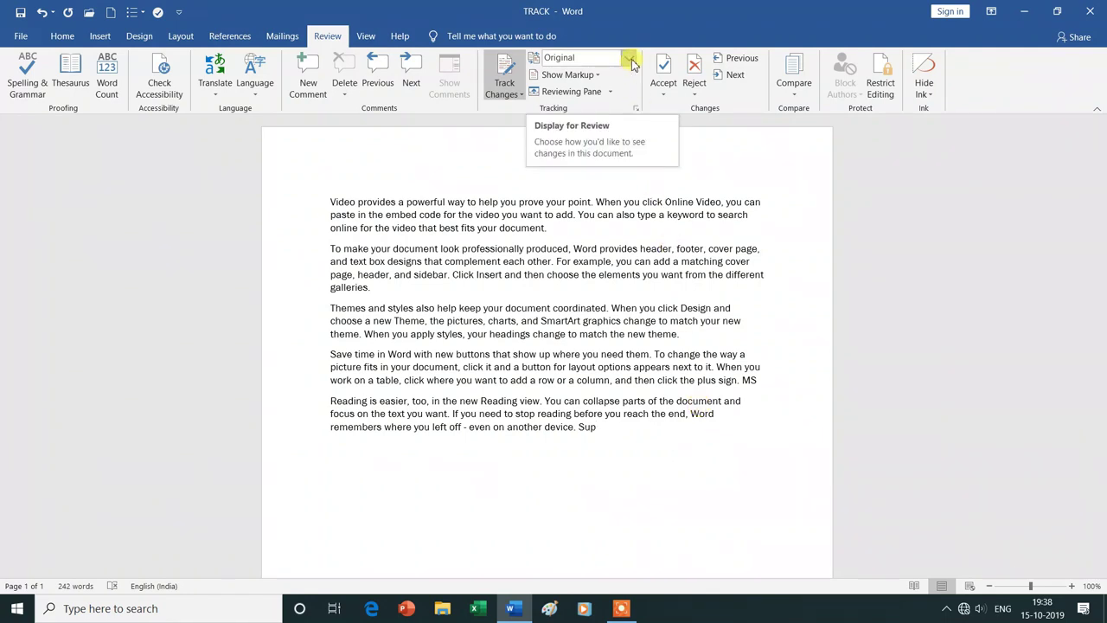
left_click(631, 59)
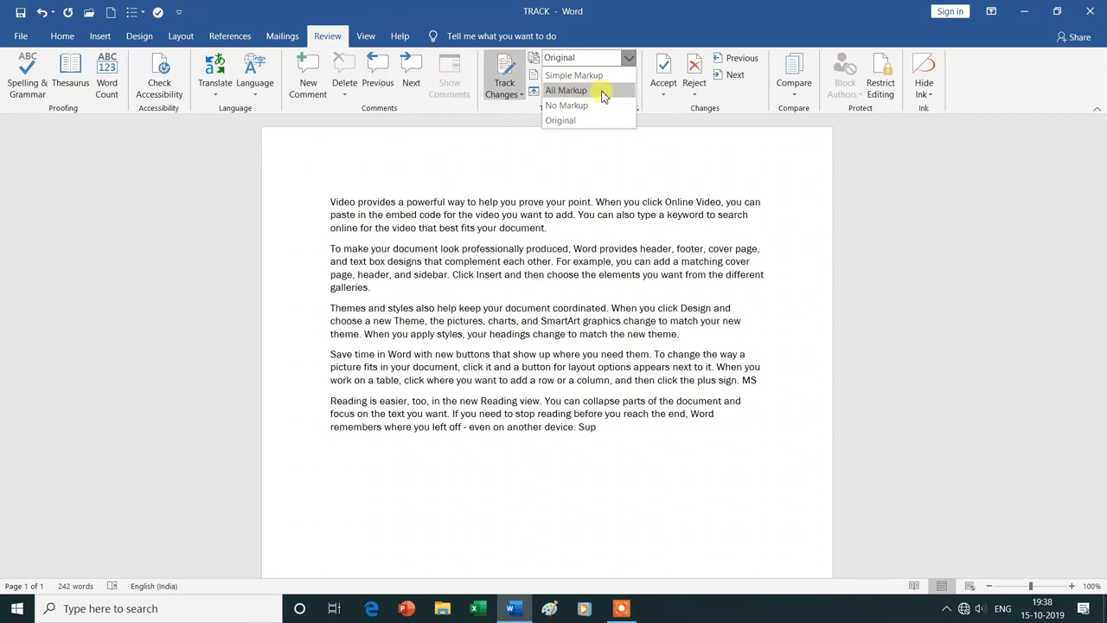
left_click(603, 91)
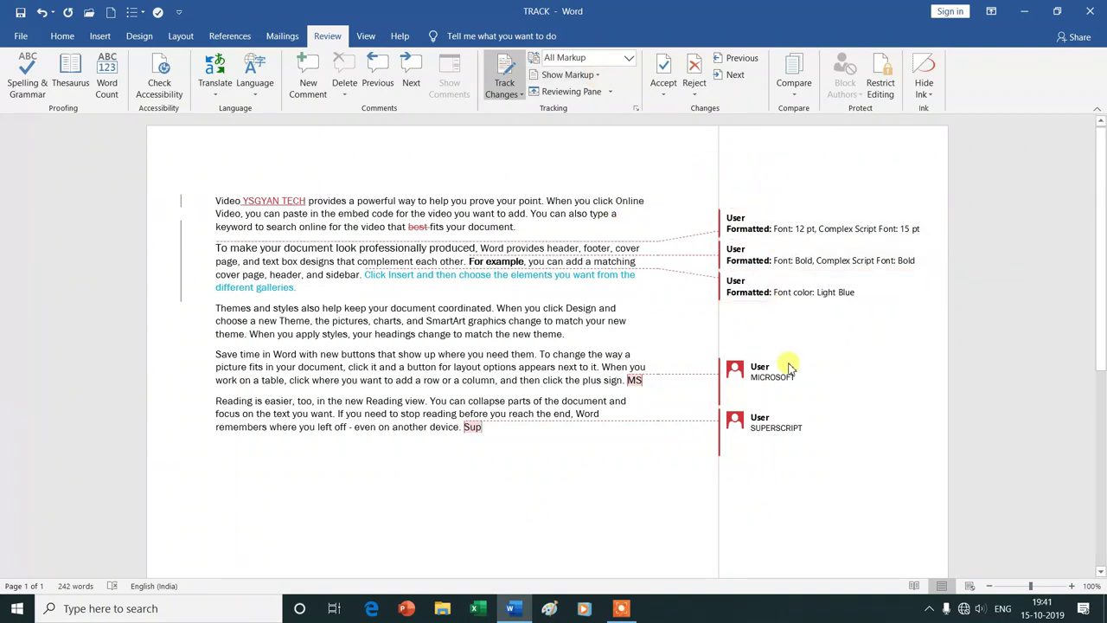
Uncheck Comments under Show Markup so comments are hidden
mouse_move(795, 438)
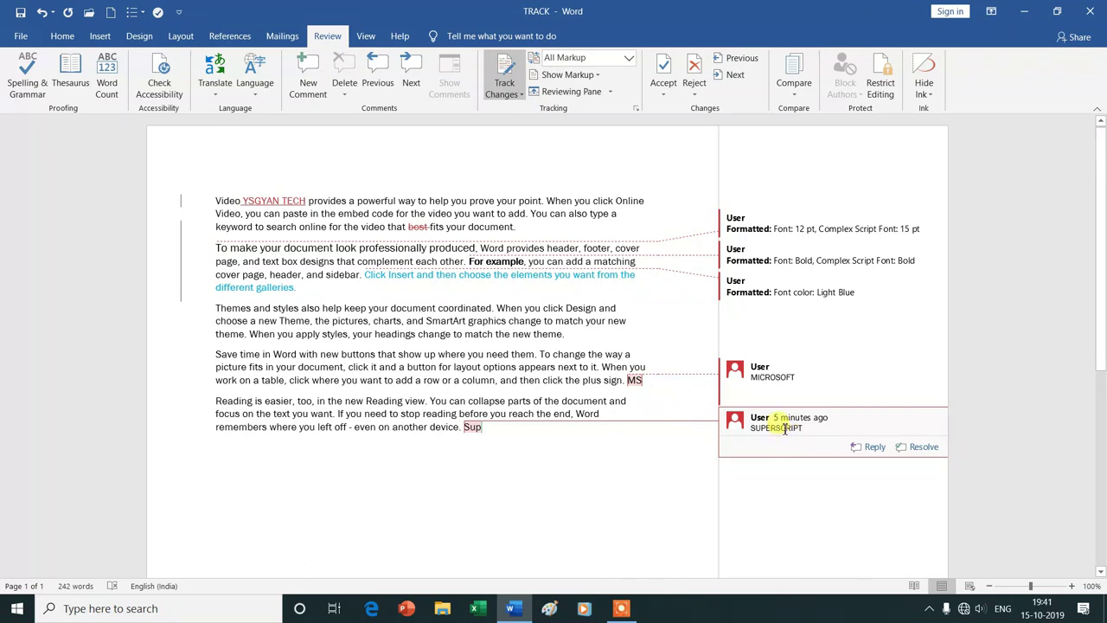
left_click(603, 77)
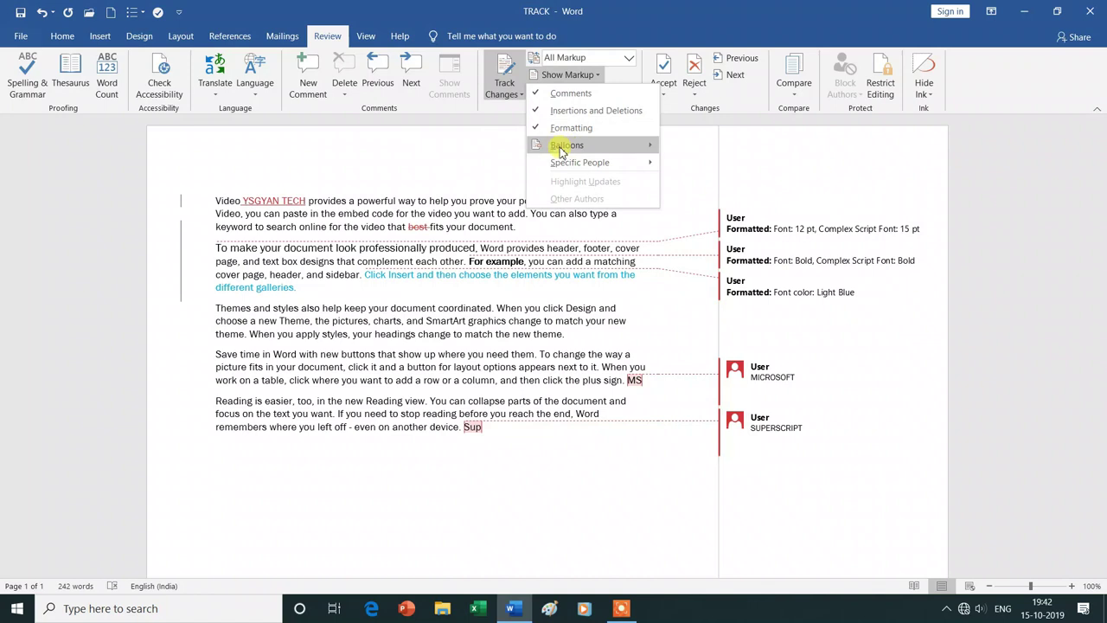
mouse_move(560, 154)
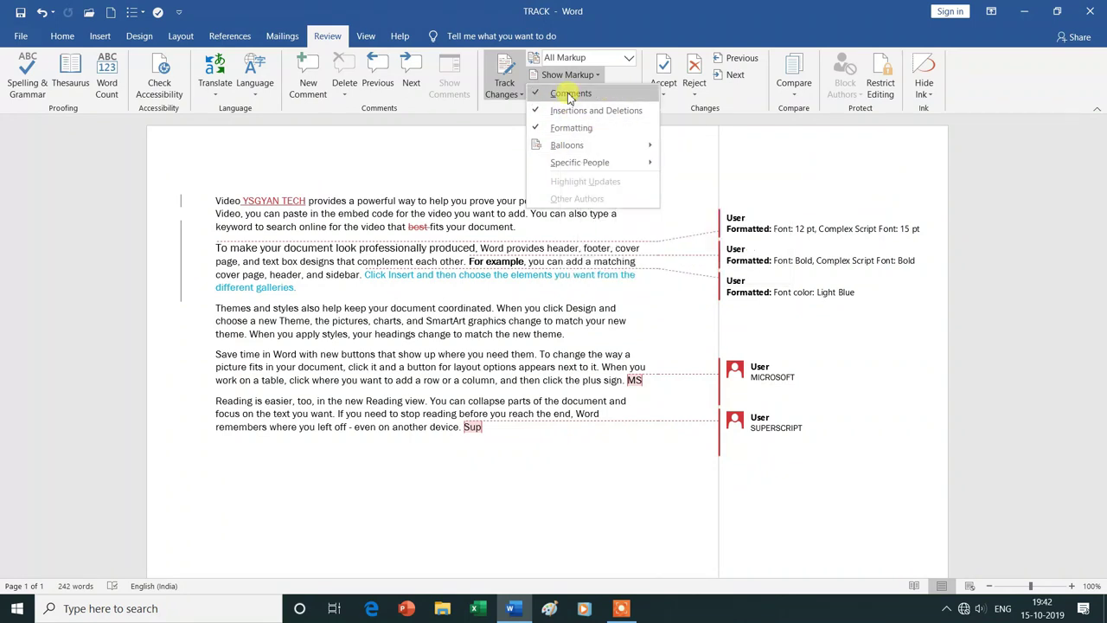
left_click(853, 334)
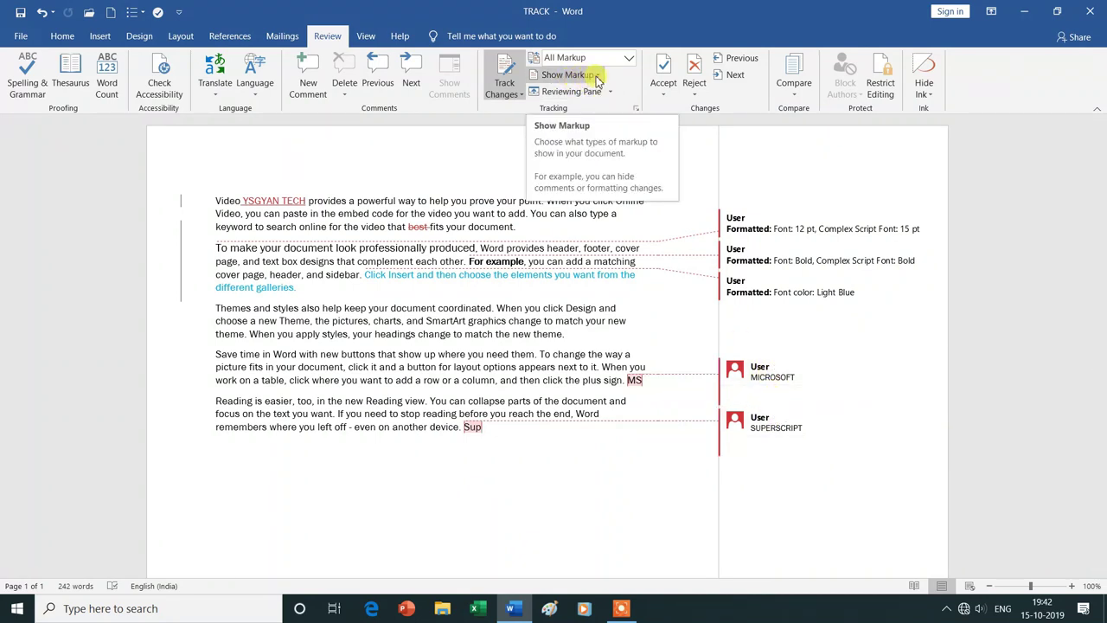
left_click(600, 78)
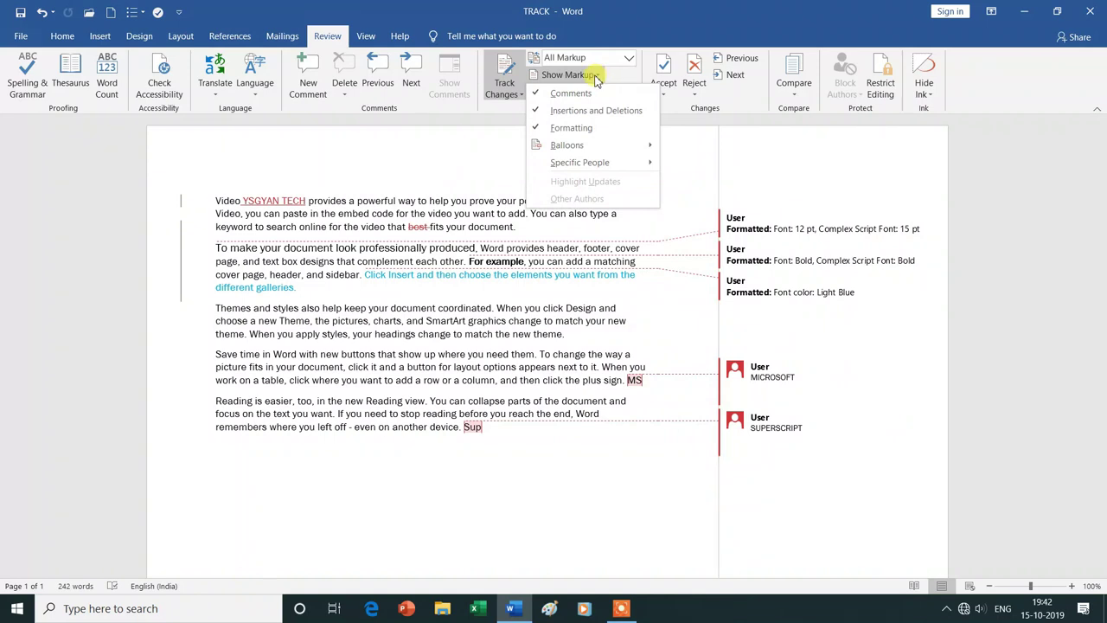
left_click(537, 95)
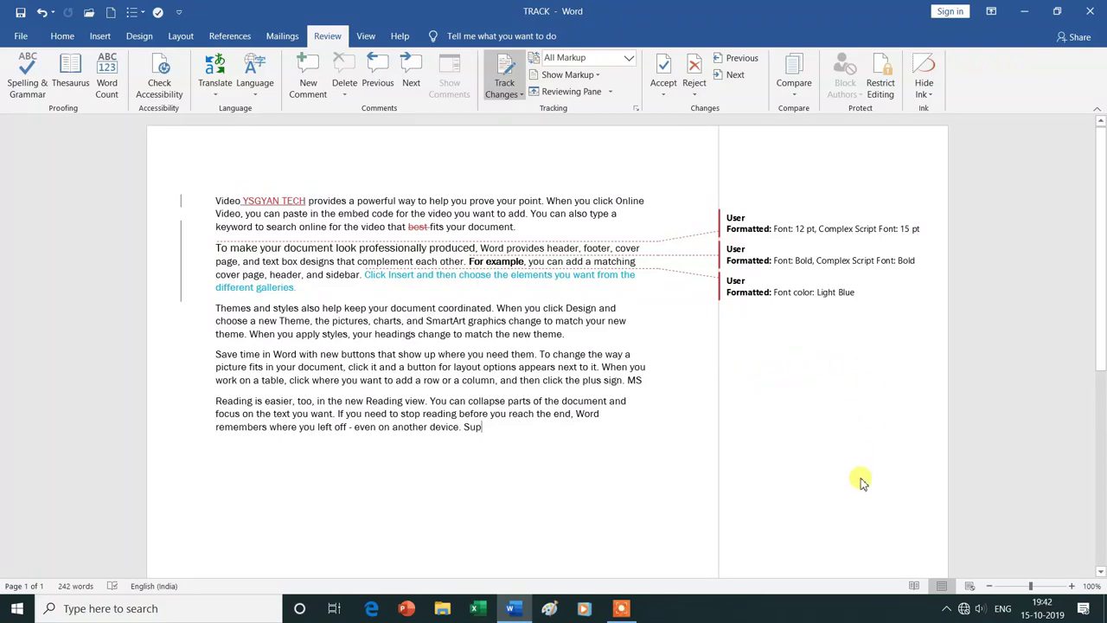
left_click(568, 76)
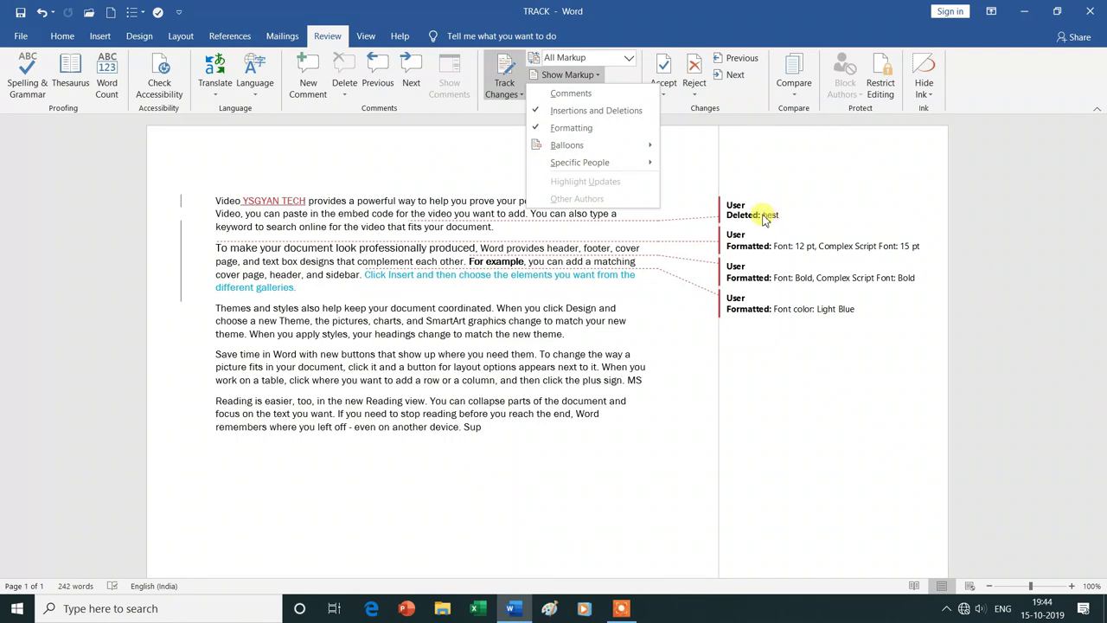
Uncheck Insertions and Deletions, then Formatting, under Show Markup
left_click(539, 111)
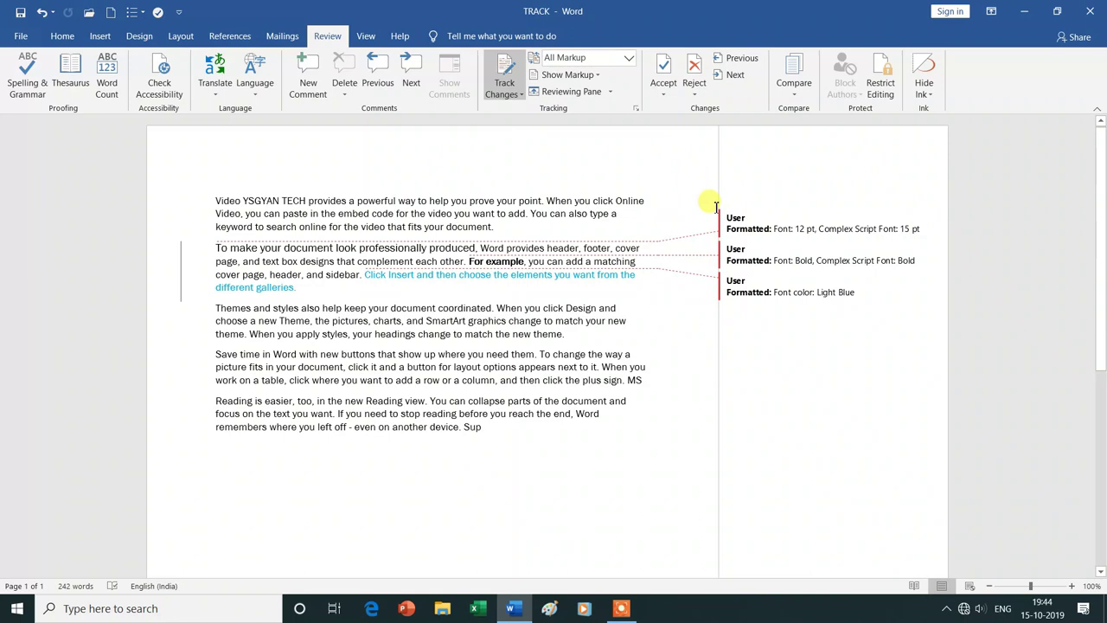
left_click(600, 79)
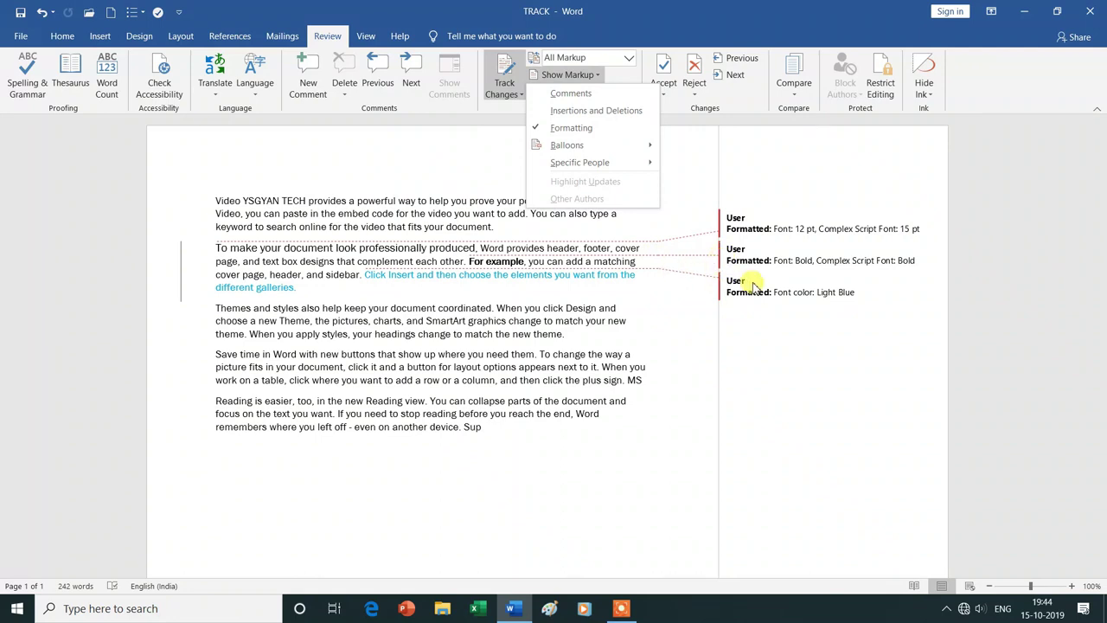
mouse_move(562, 145)
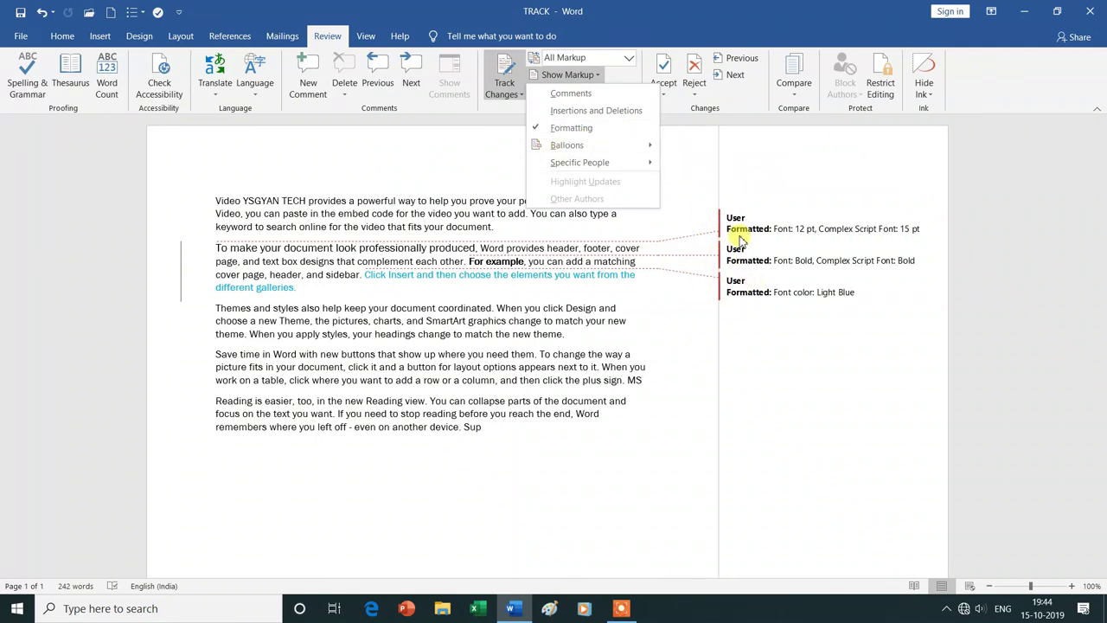
left_click(538, 130)
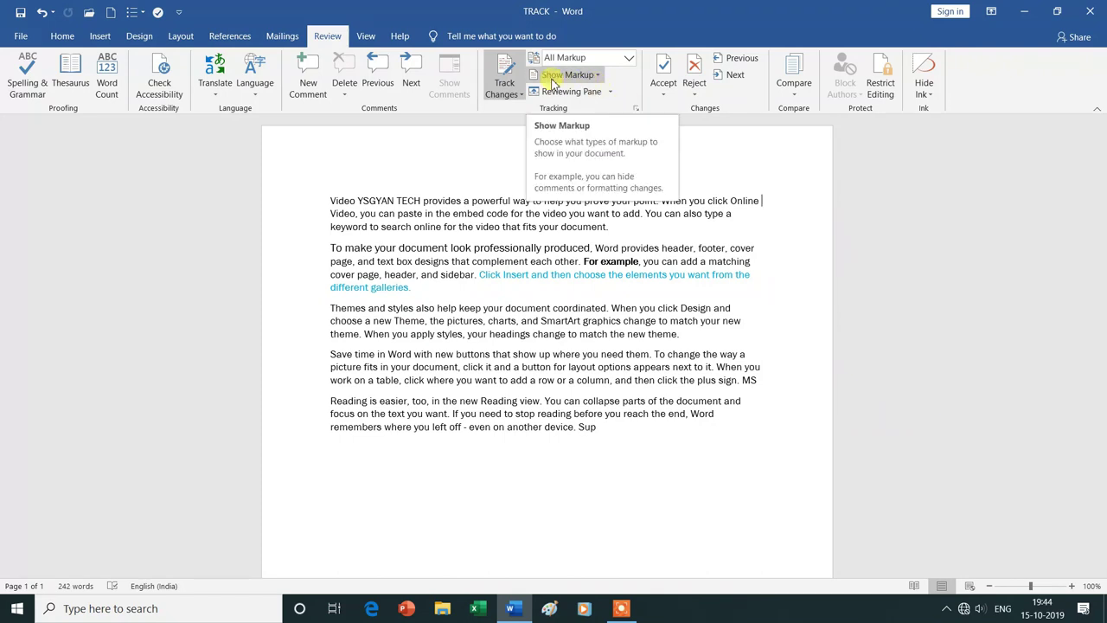
Re-check Comments, Insertions and Deletions, and Formatting under Show Markup
left_click(600, 76)
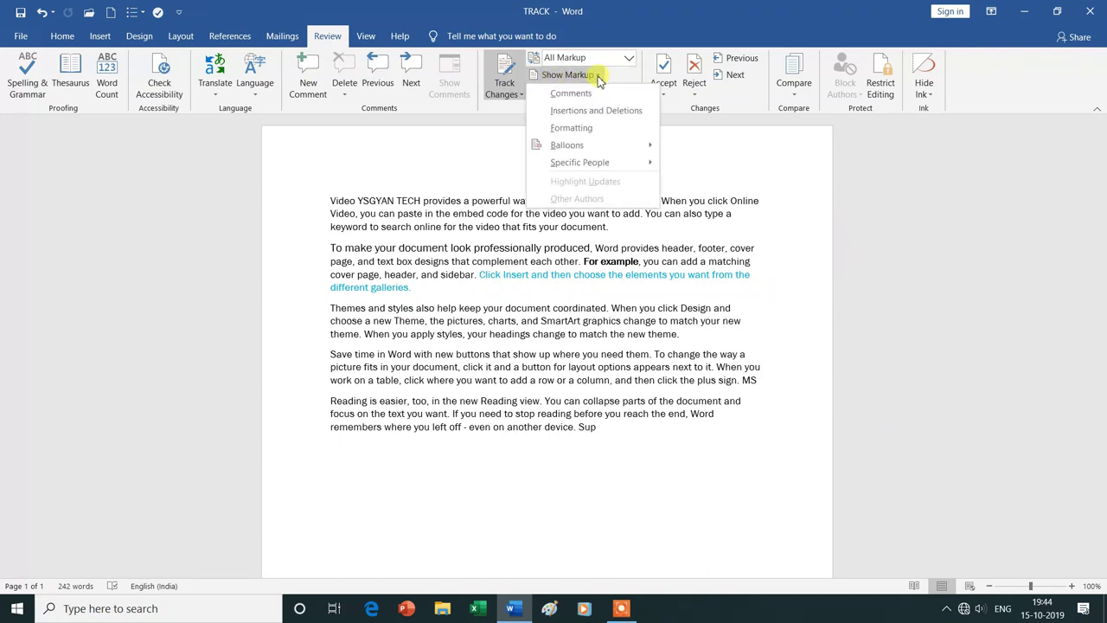
left_click(567, 92)
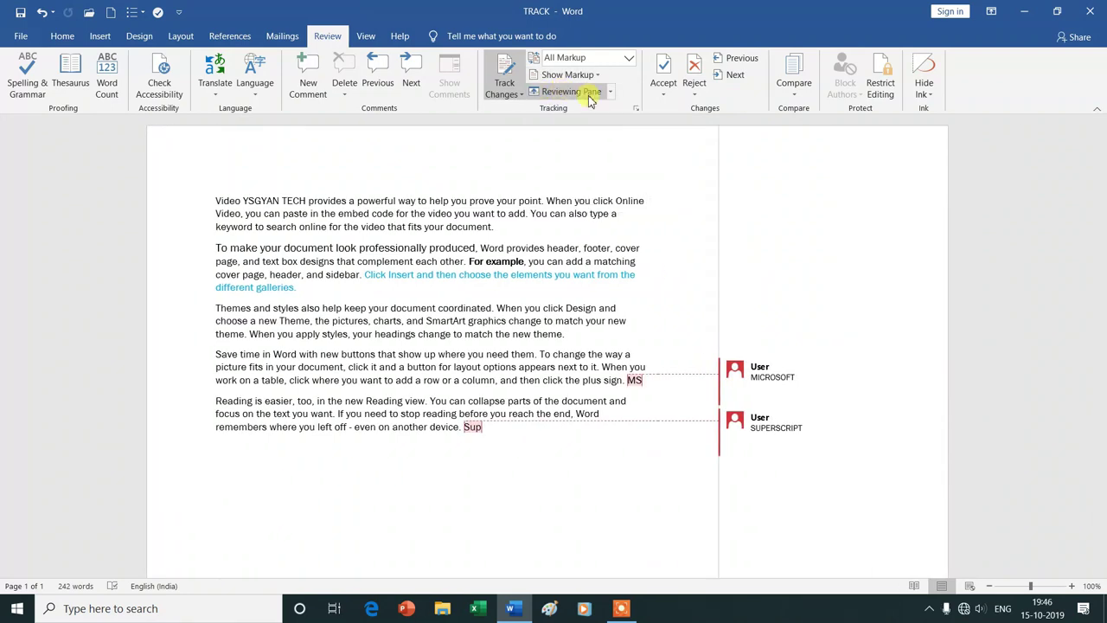
left_click(610, 92)
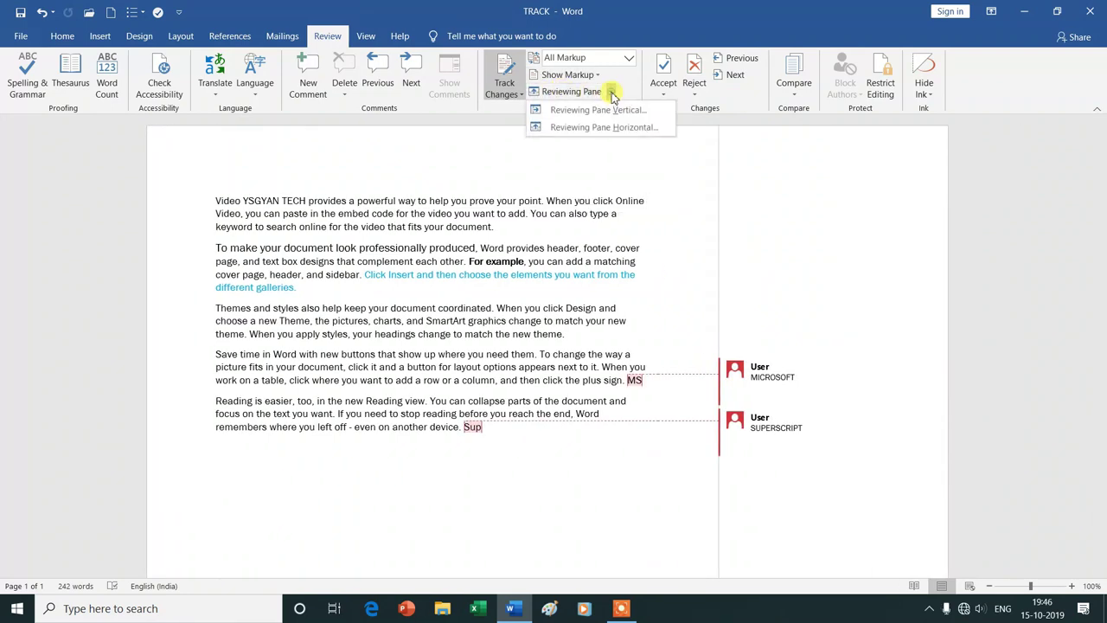
left_click(603, 75)
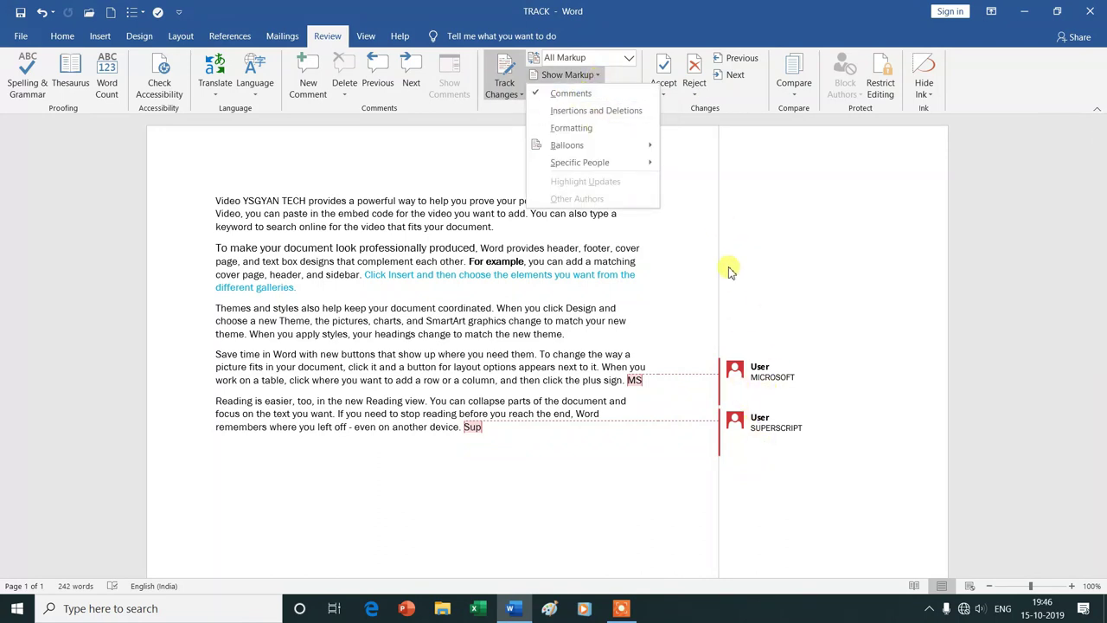
left_click(556, 118)
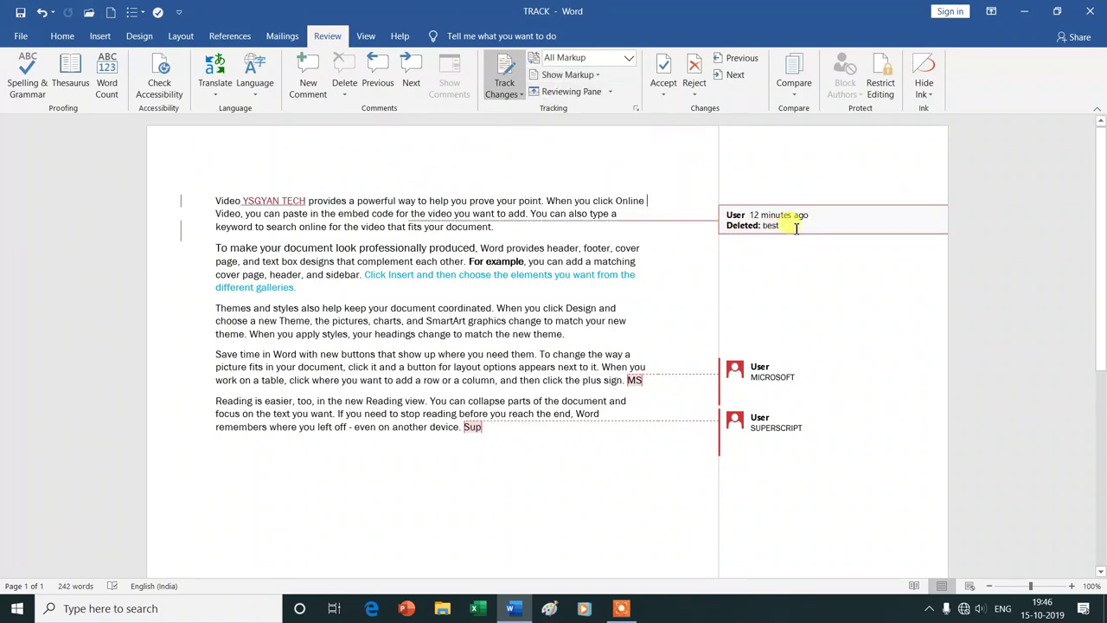
left_click(595, 75)
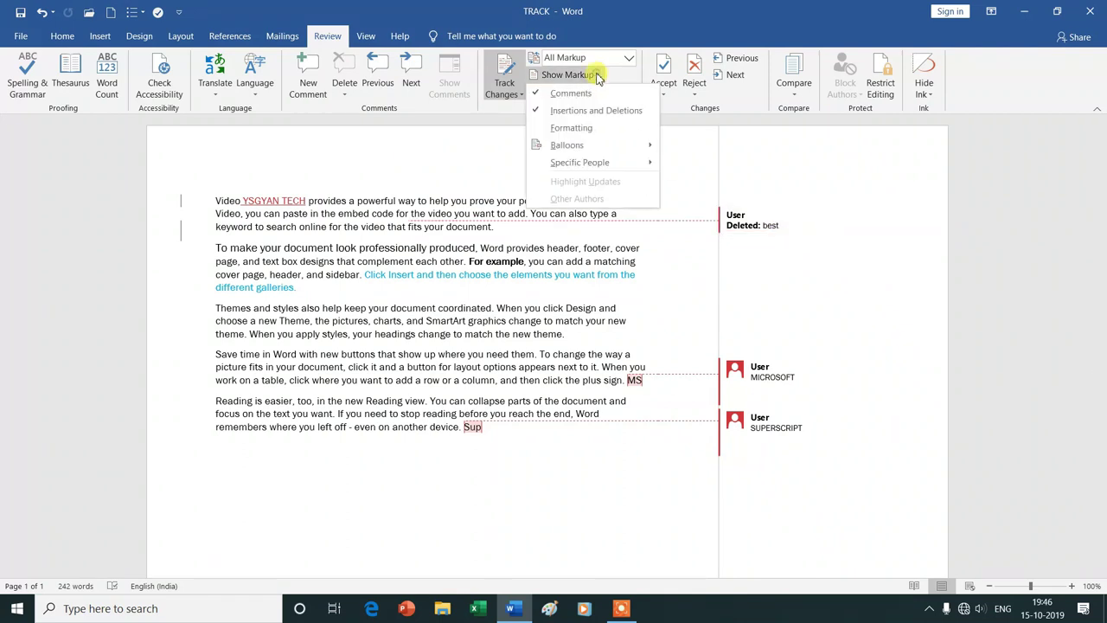
left_click(543, 128)
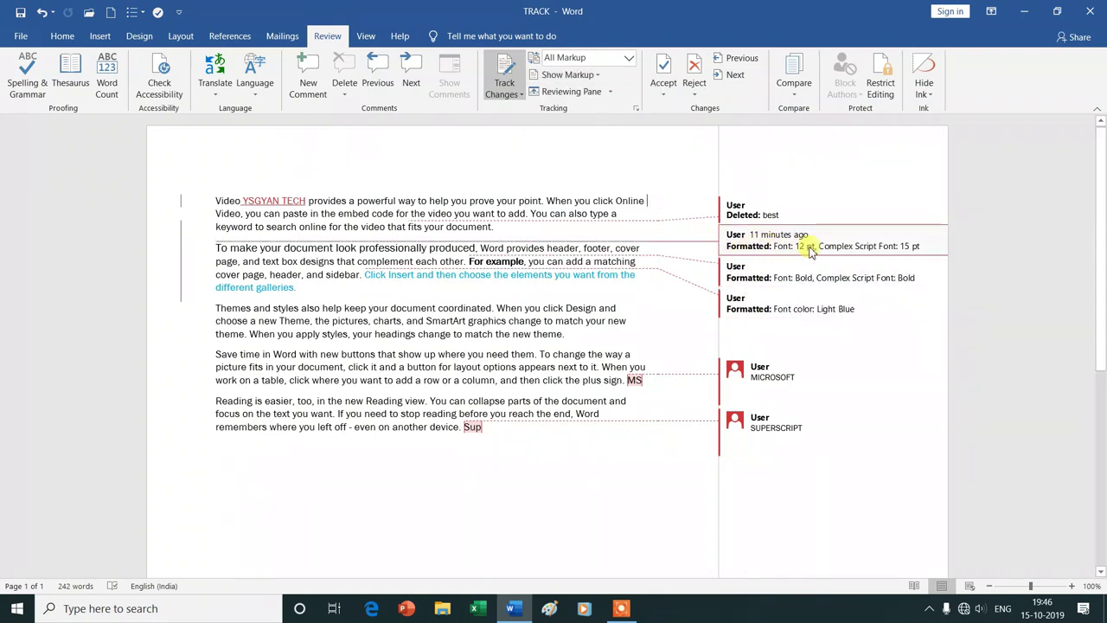
left_click(596, 75)
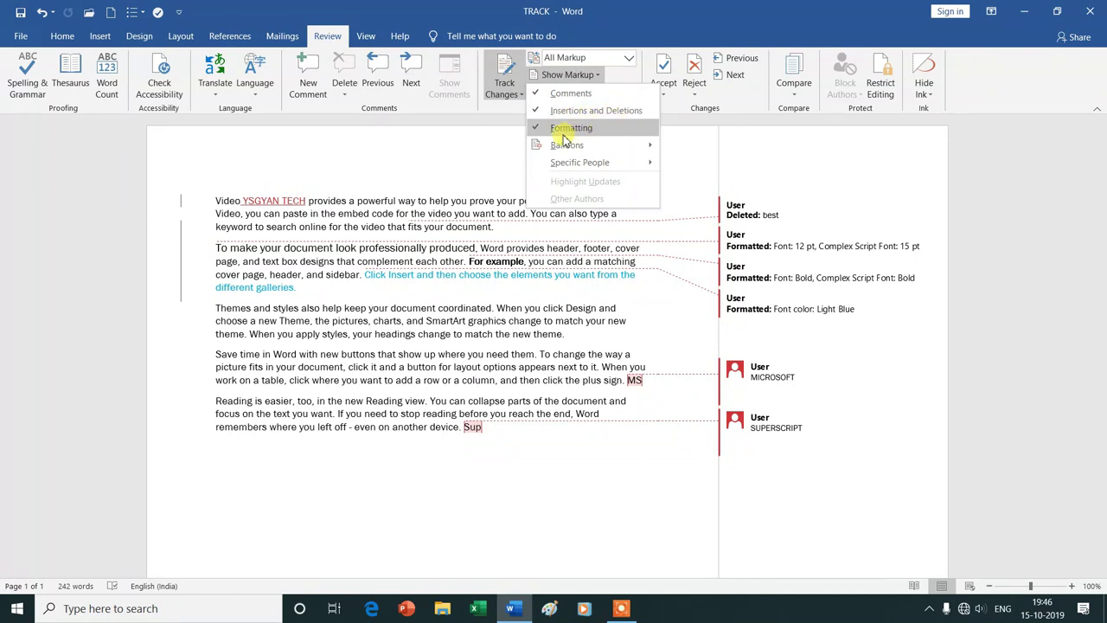
Switch balloons to Show All Revisions Inline, so 'best' appears struck through in the text
mouse_move(618, 145)
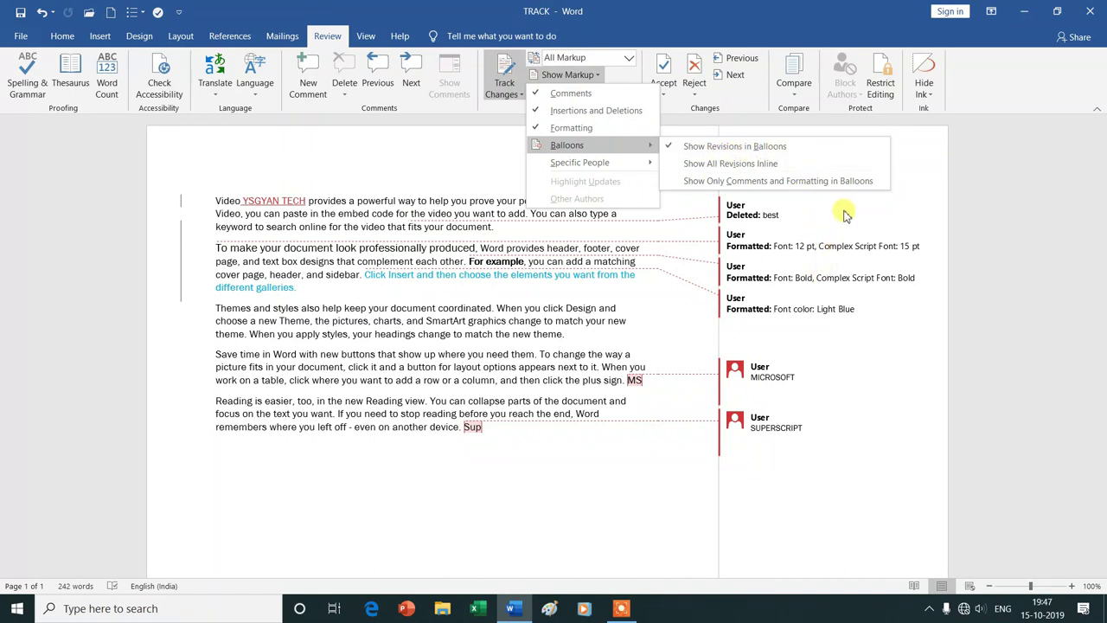
left_click(835, 376)
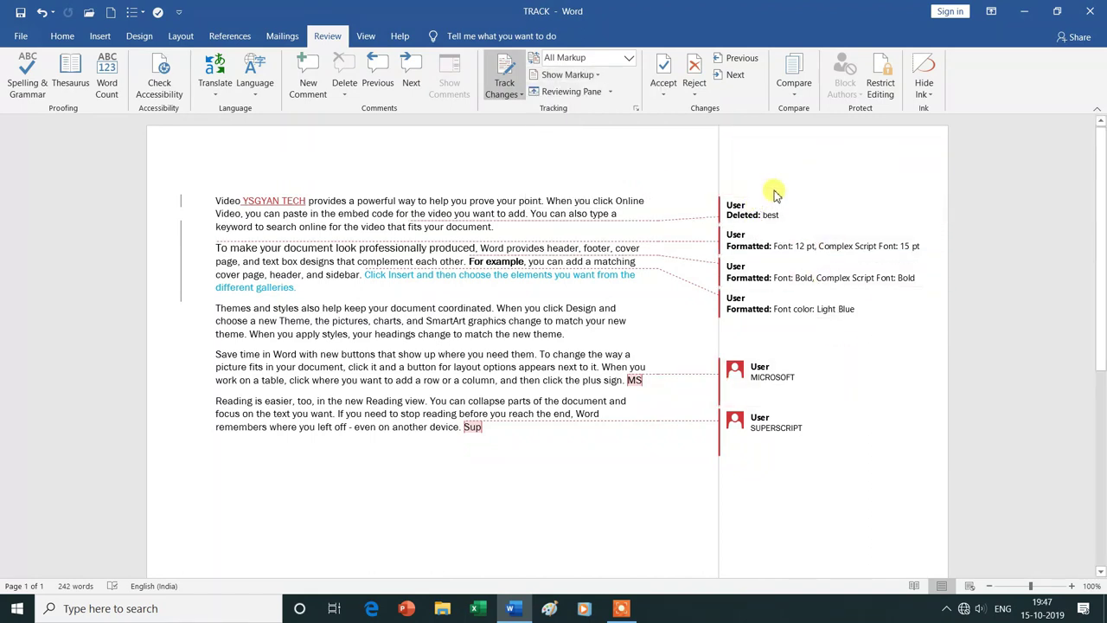
mouse_move(798, 443)
left_click(610, 93)
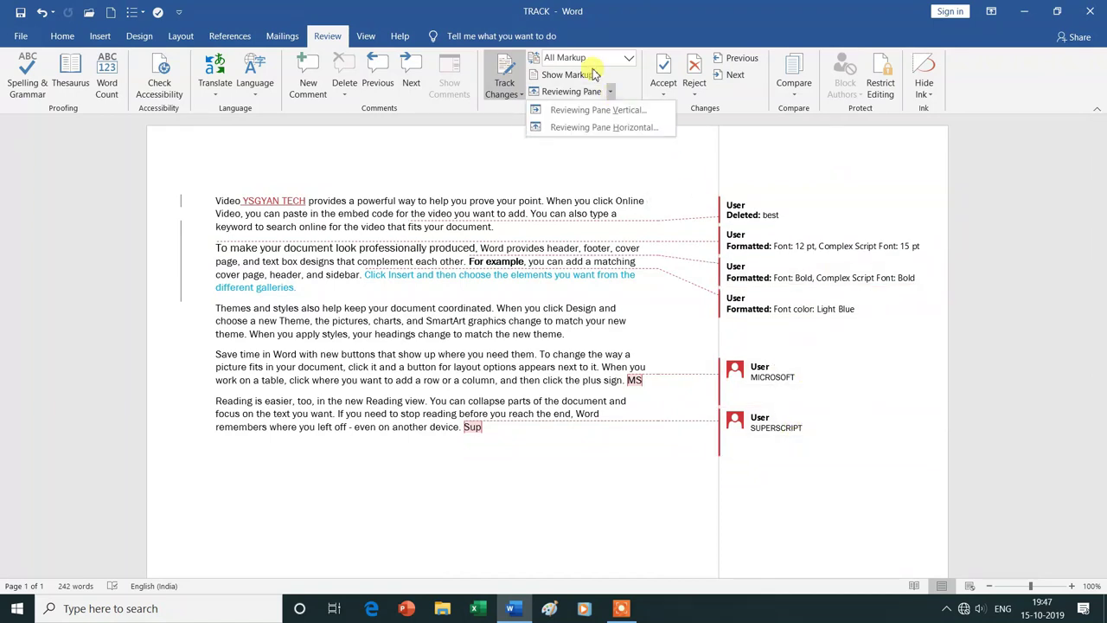
left_click(595, 78)
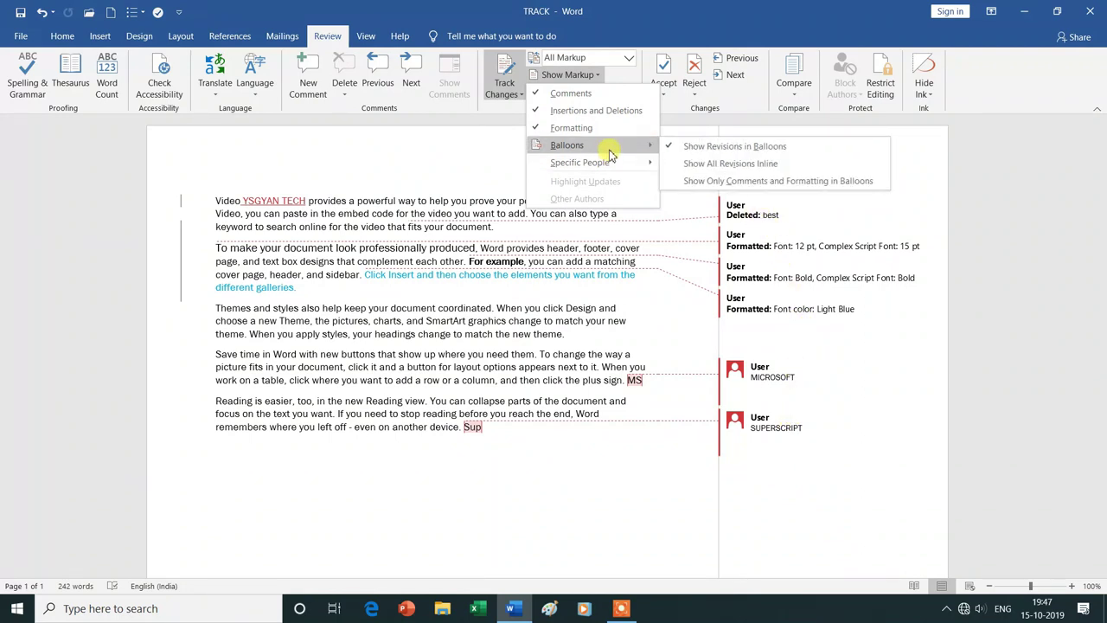
left_click(687, 165)
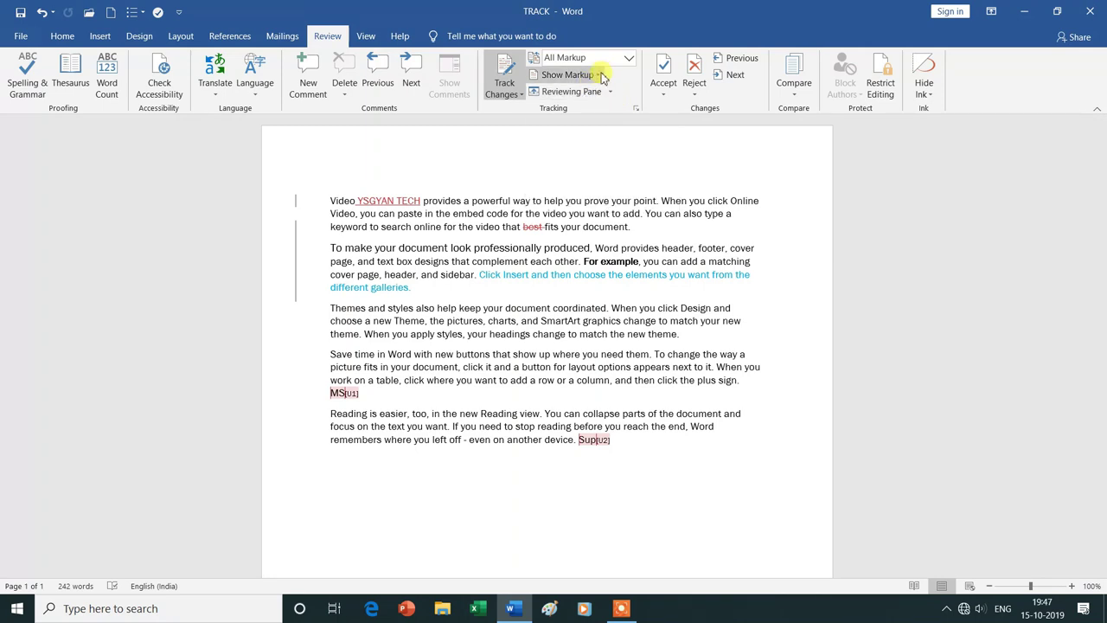
Set balloons to Show Only Comments and Formatting, keeping insertions and deletions inline
left_click(599, 76)
mouse_move(586, 149)
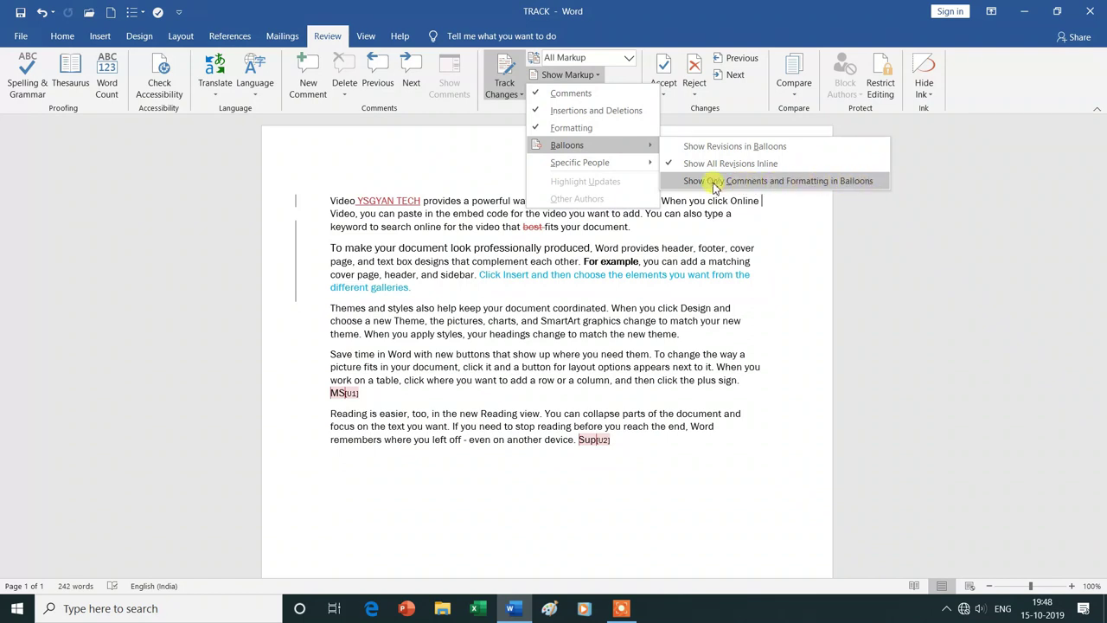
left_click(737, 184)
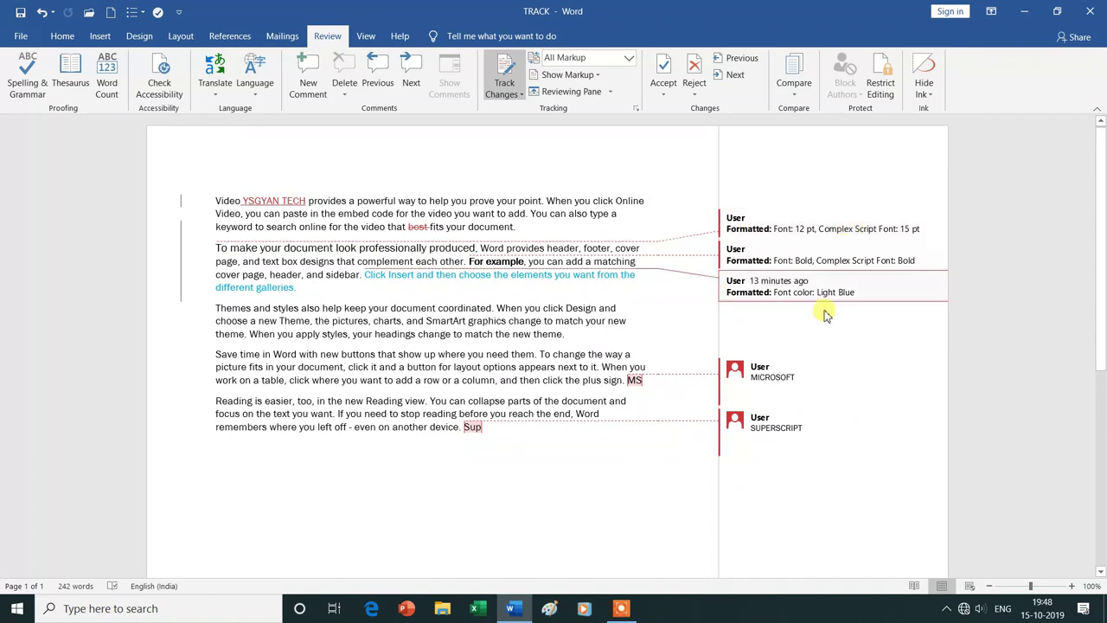
left_click(569, 75)
left_click(793, 183)
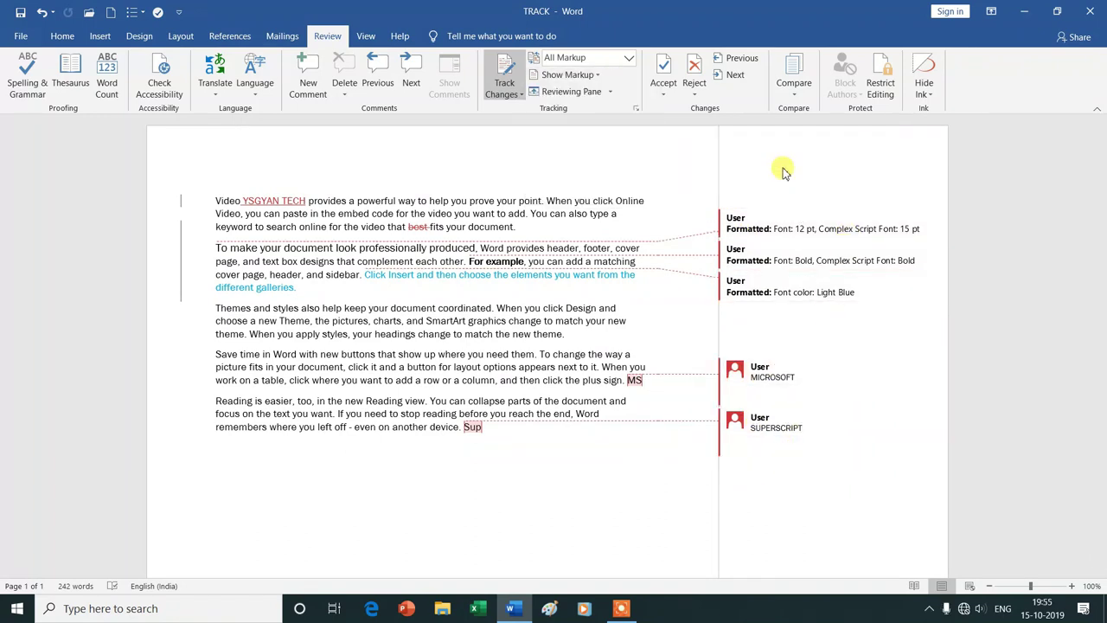
left_click(596, 77)
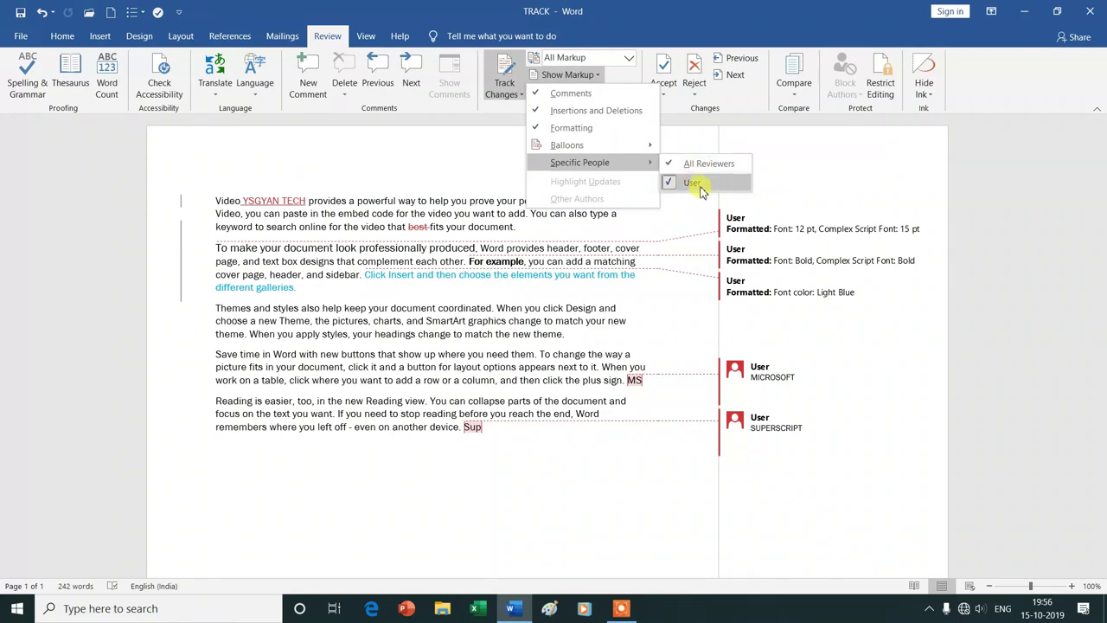
left_click(789, 166)
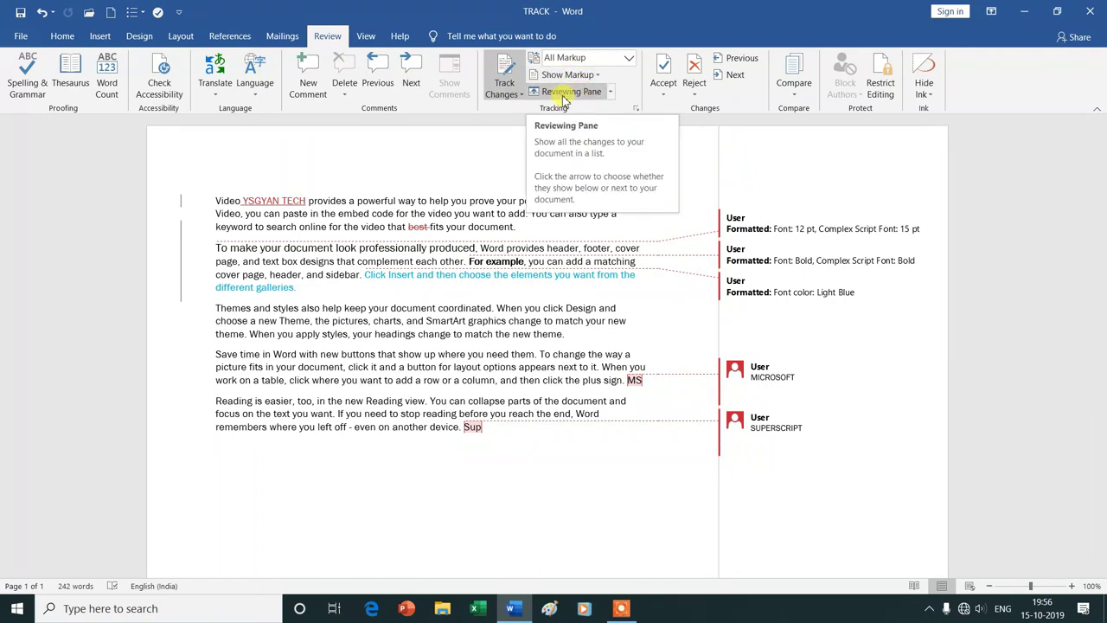
Open the Reviewing Pane Vertical to list all 7 tracked revisions beside the document
left_click(611, 93)
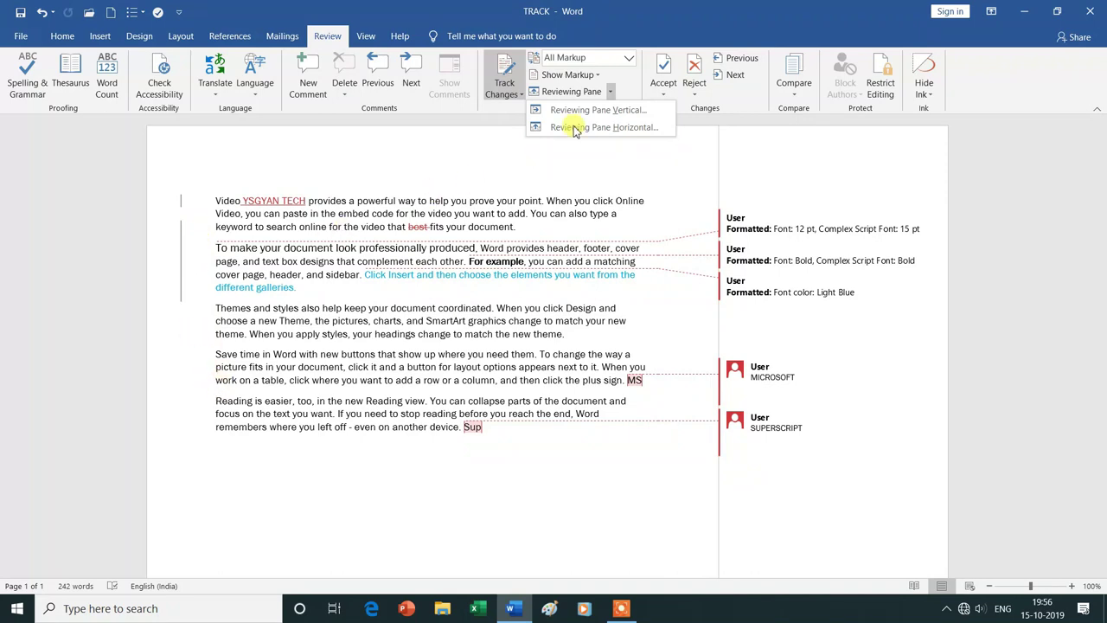
left_click(592, 111)
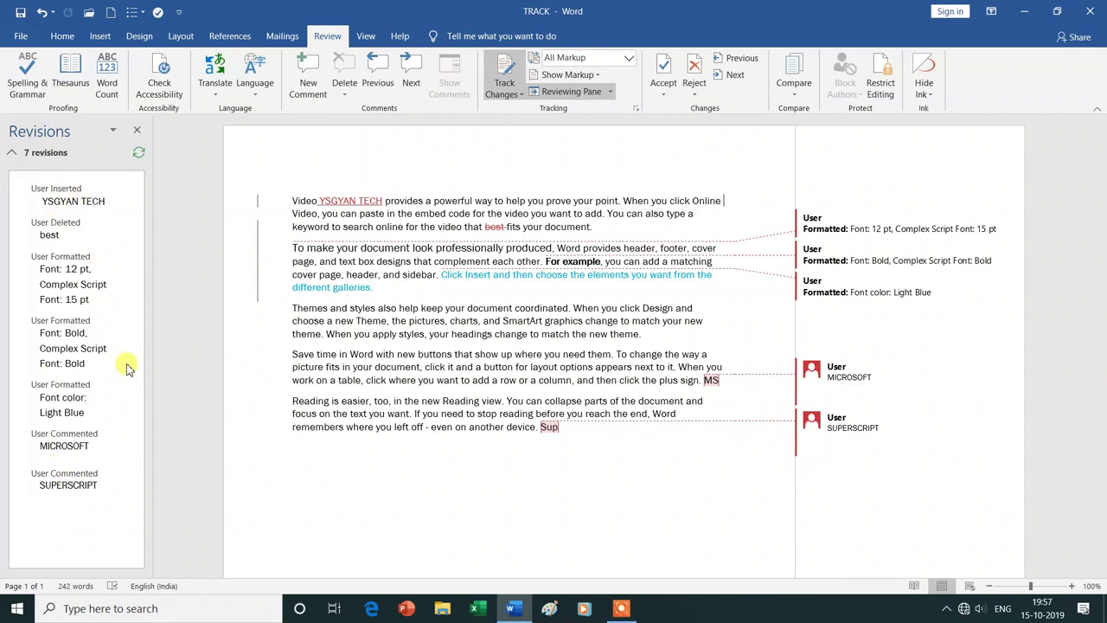
left_click(610, 93)
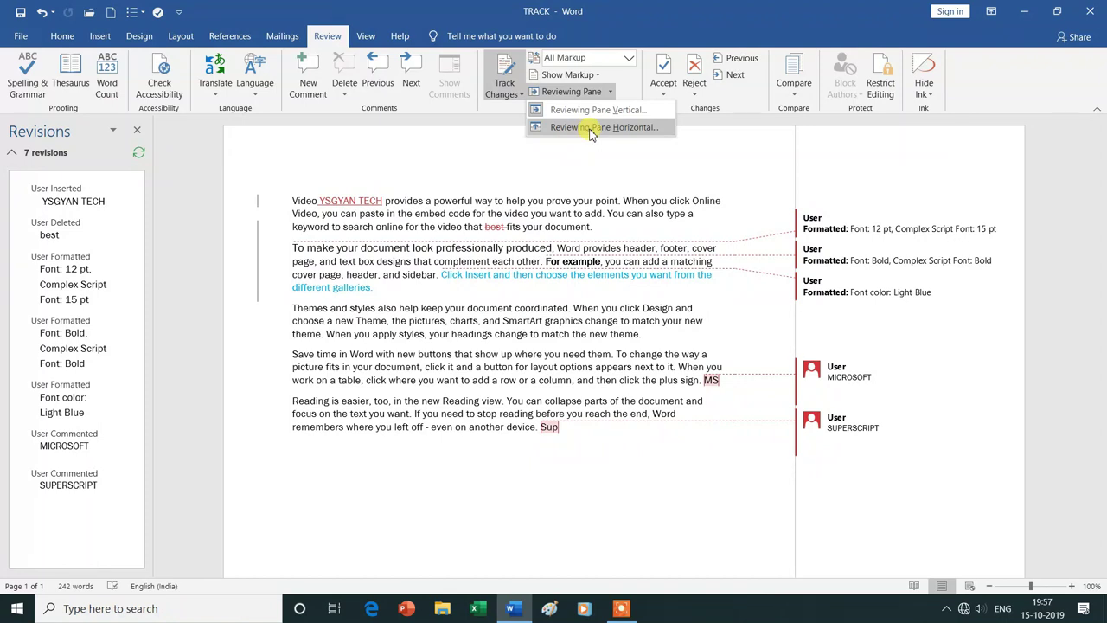
Move the revisions list to a horizontal pane and scroll through its entries
left_click(591, 128)
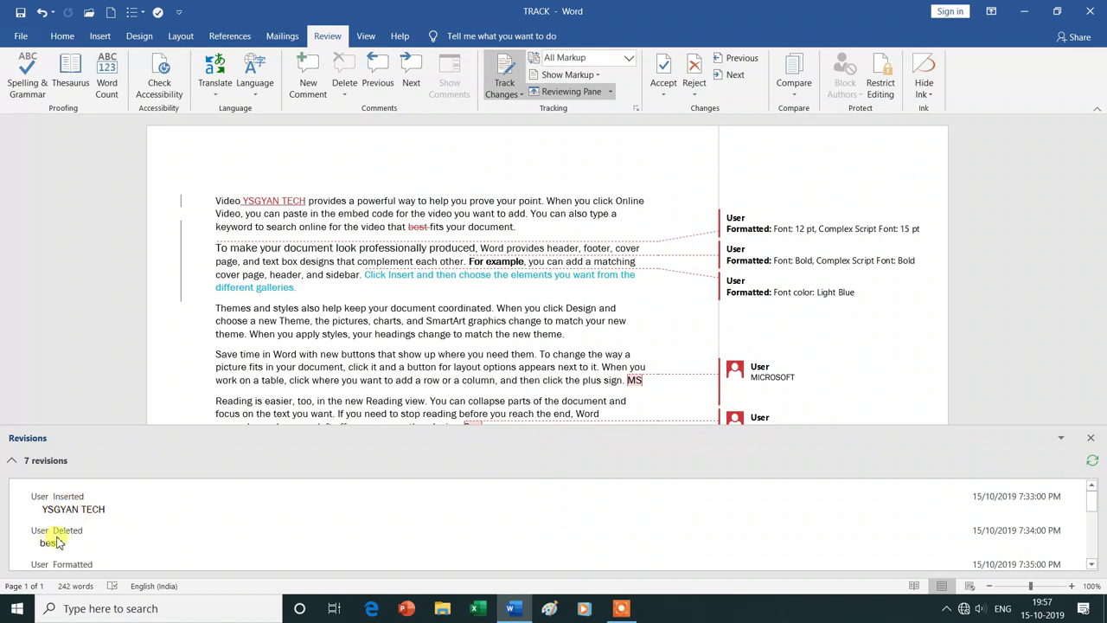
left_click(1094, 566)
left_click(1094, 566)
left_click(1094, 566)
left_click(1094, 567)
left_click(1094, 566)
left_click(1093, 566)
left_click(1094, 567)
left_click(1094, 567)
left_click(1094, 567)
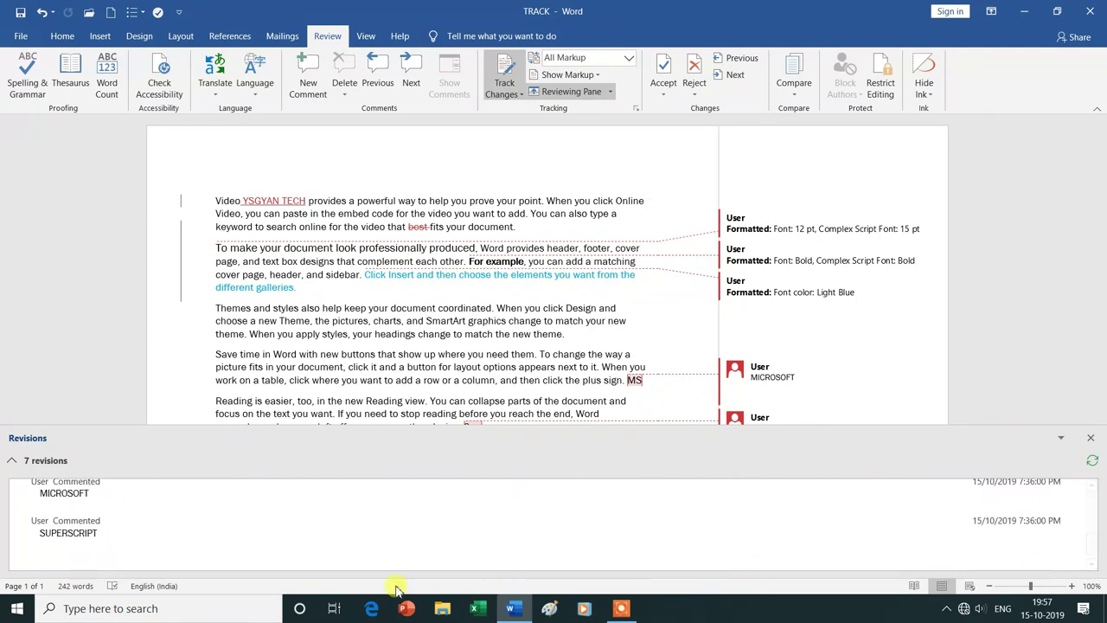
Switch the Revisions pane back to vertical, then close it
left_click(610, 91)
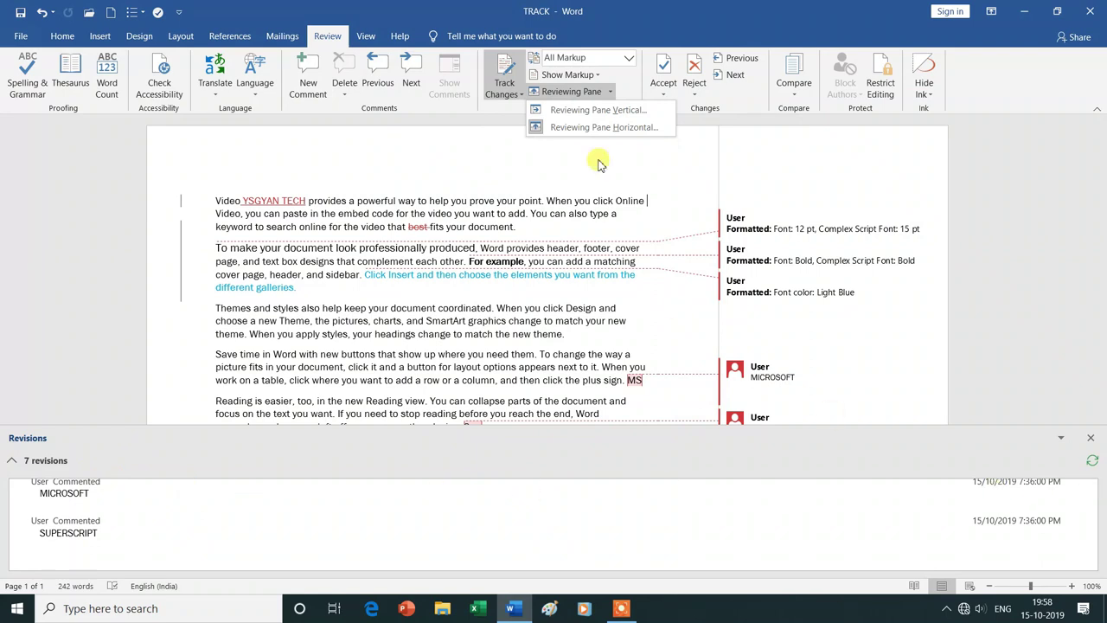
left_click(612, 110)
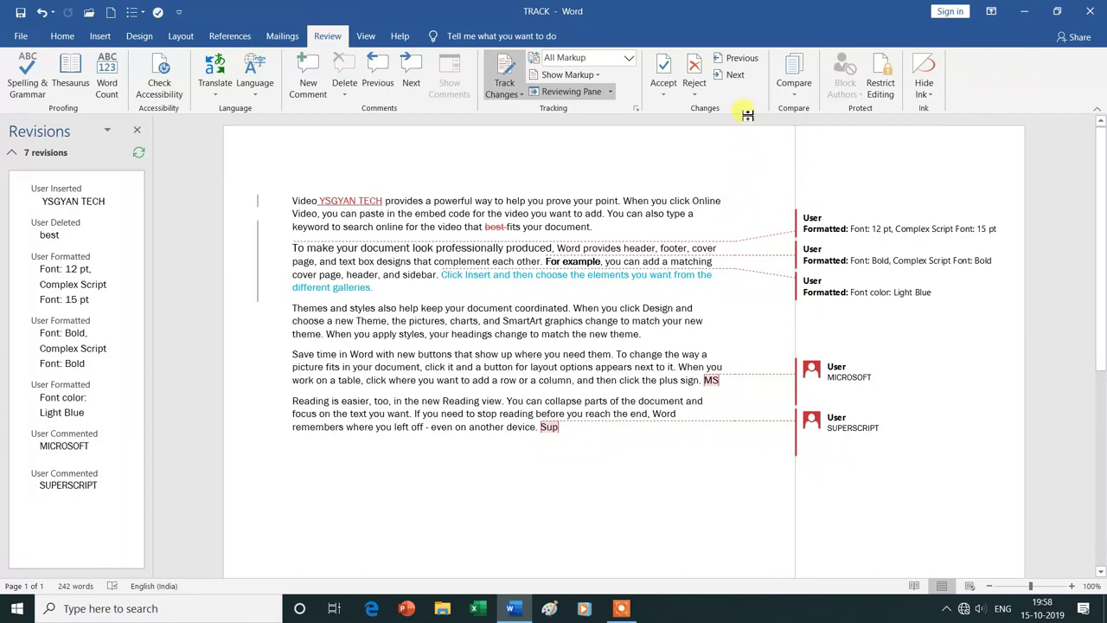
left_click(136, 129)
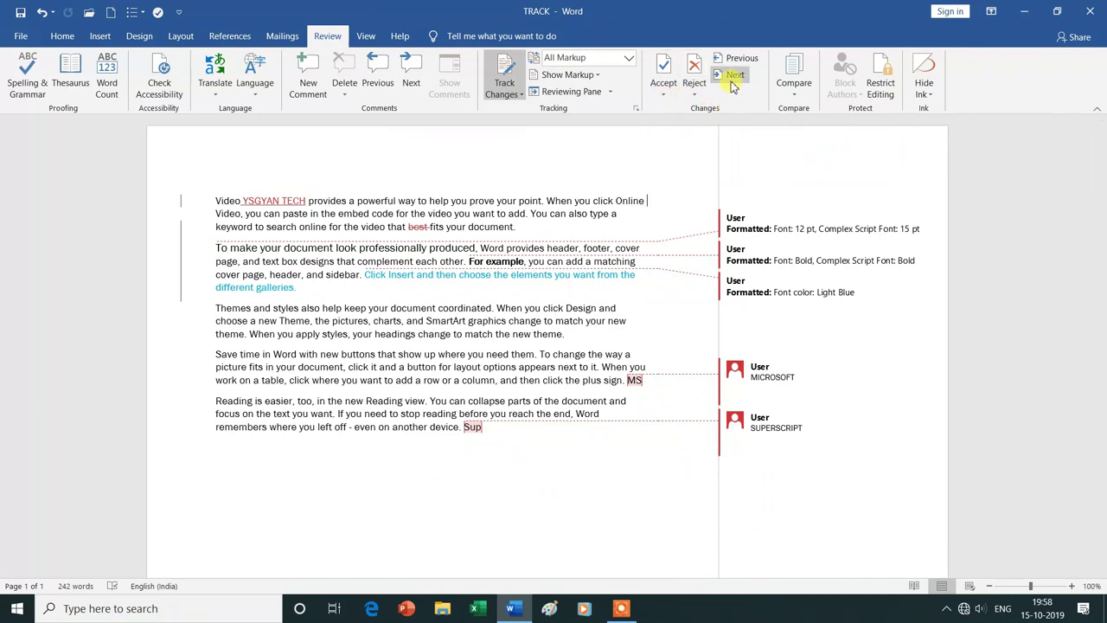
Step forward through each revision, from the insertion to the SUPERSCRIPT comment
left_click(768, 219)
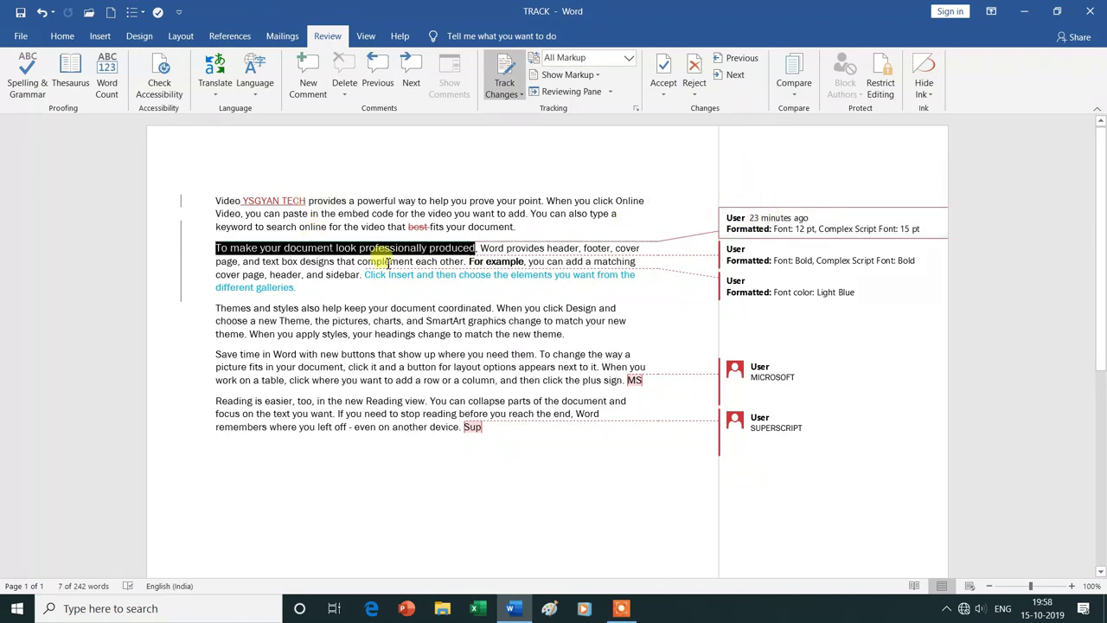
left_click(294, 197)
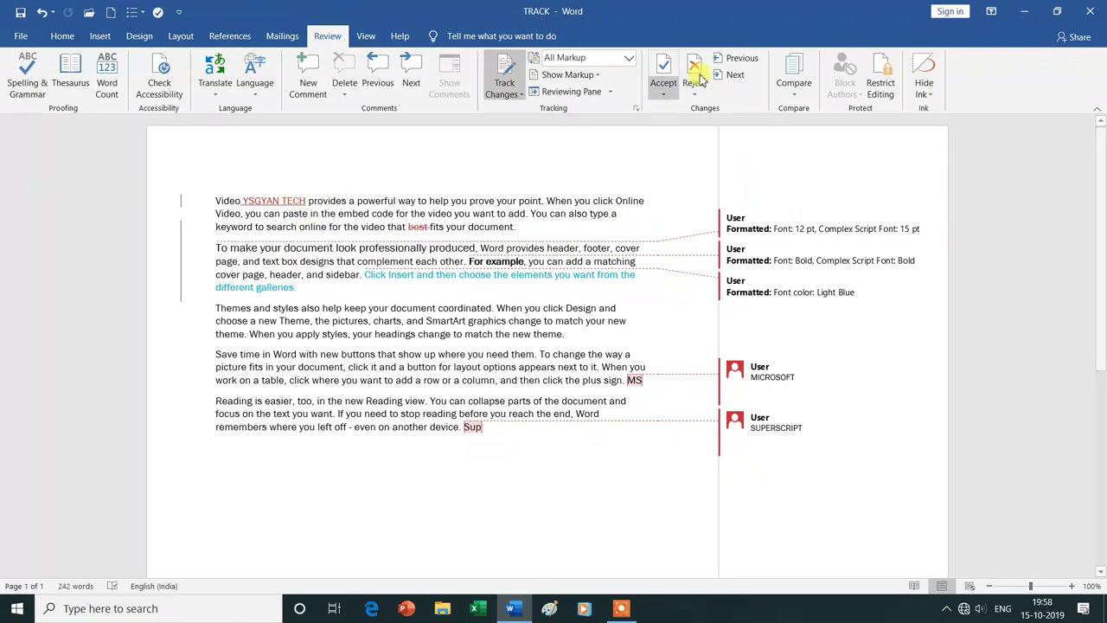
left_click(734, 76)
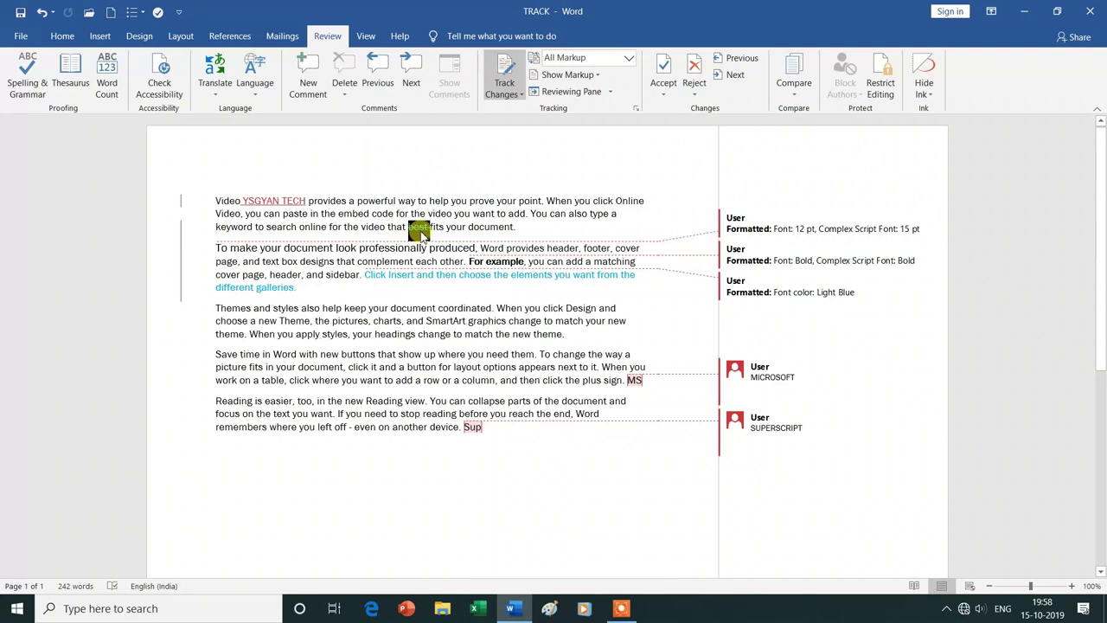
left_click(736, 76)
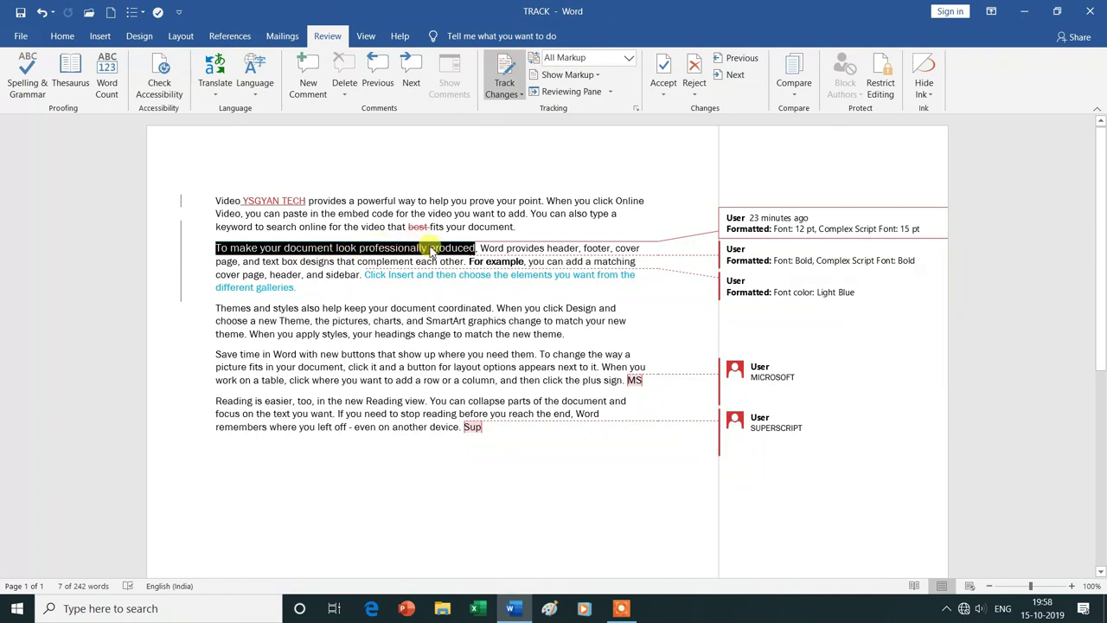
left_click(735, 76)
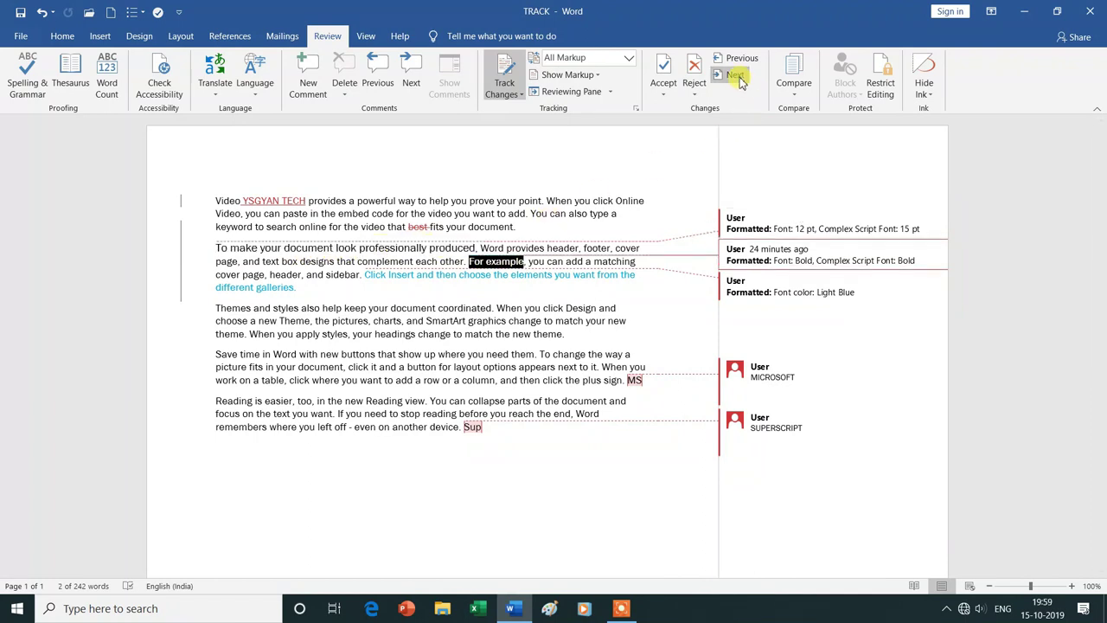
left_click(735, 76)
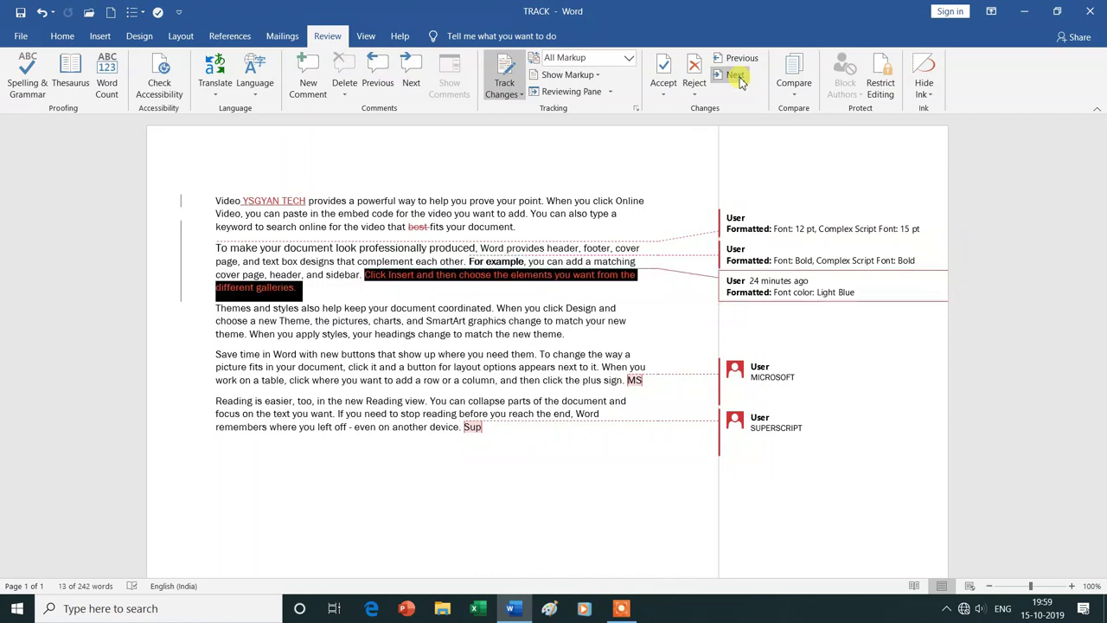
left_click(735, 76)
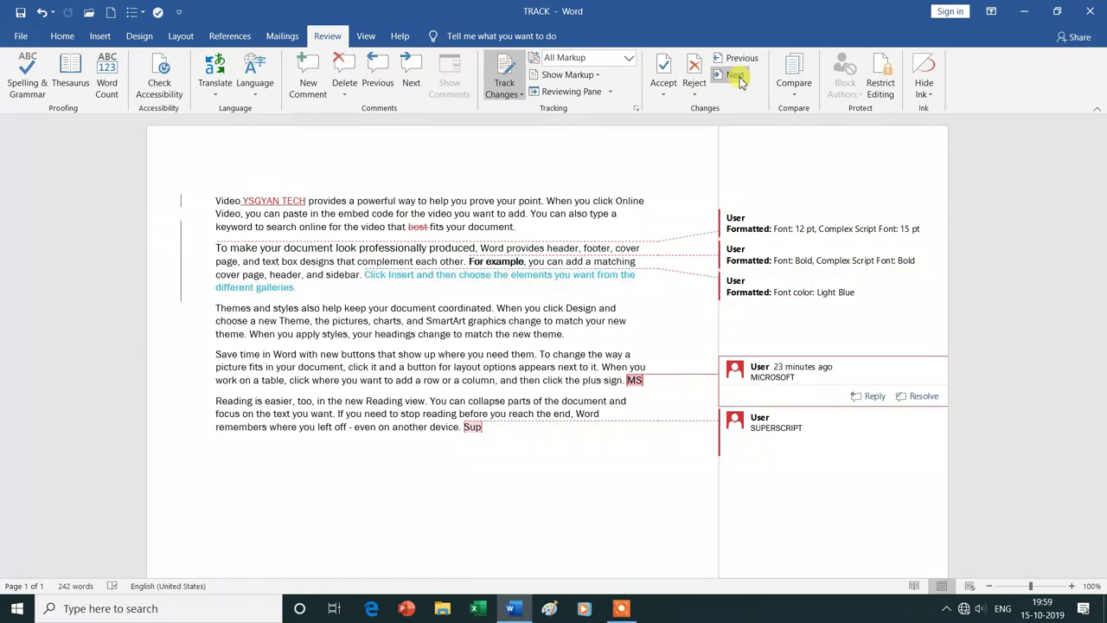
left_click(735, 77)
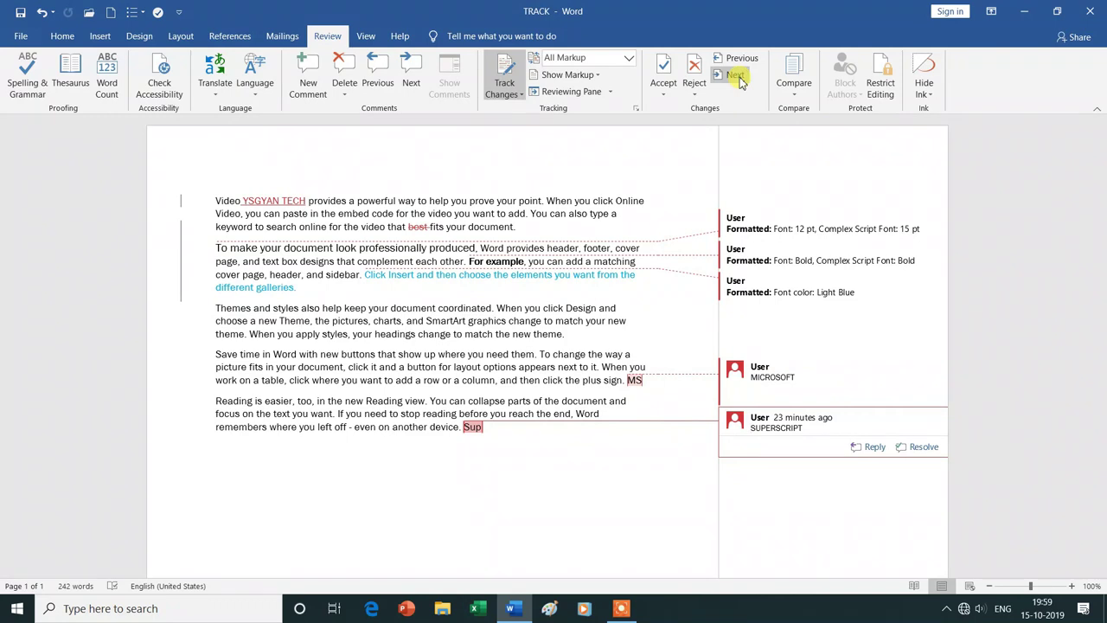
left_click(765, 427)
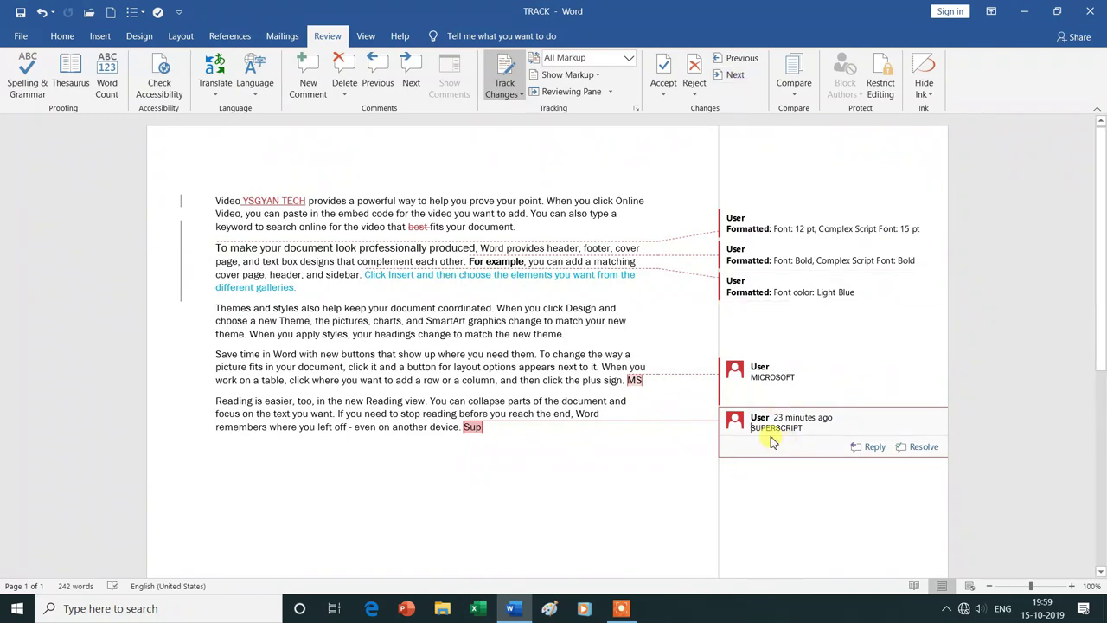
Step back through the revisions to the YSGYAN TECH insertion
left_click(742, 58)
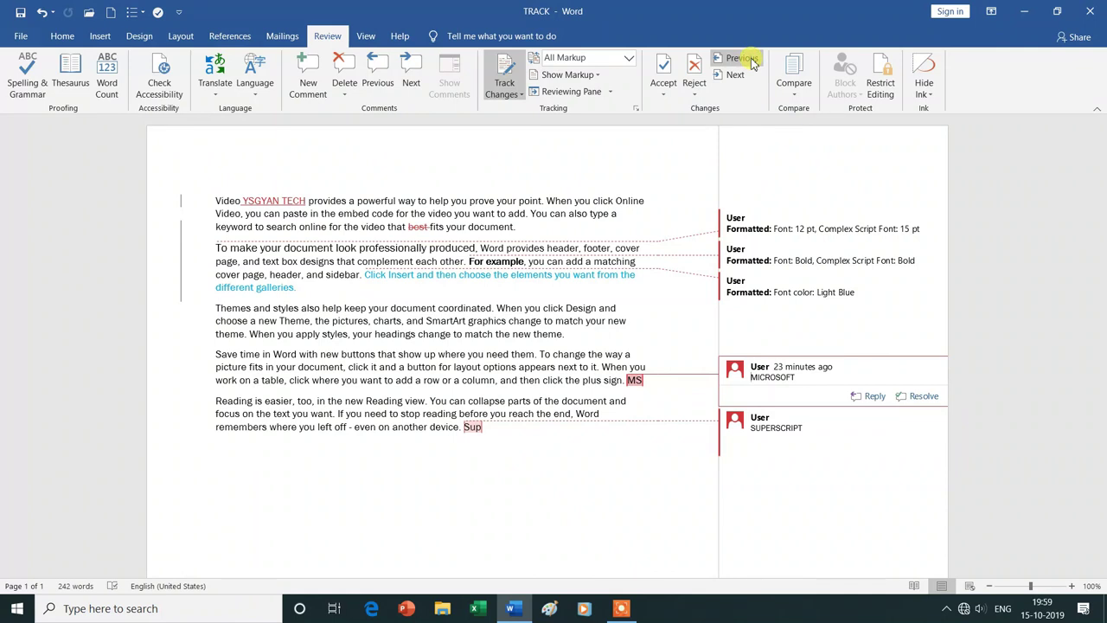
left_click(742, 58)
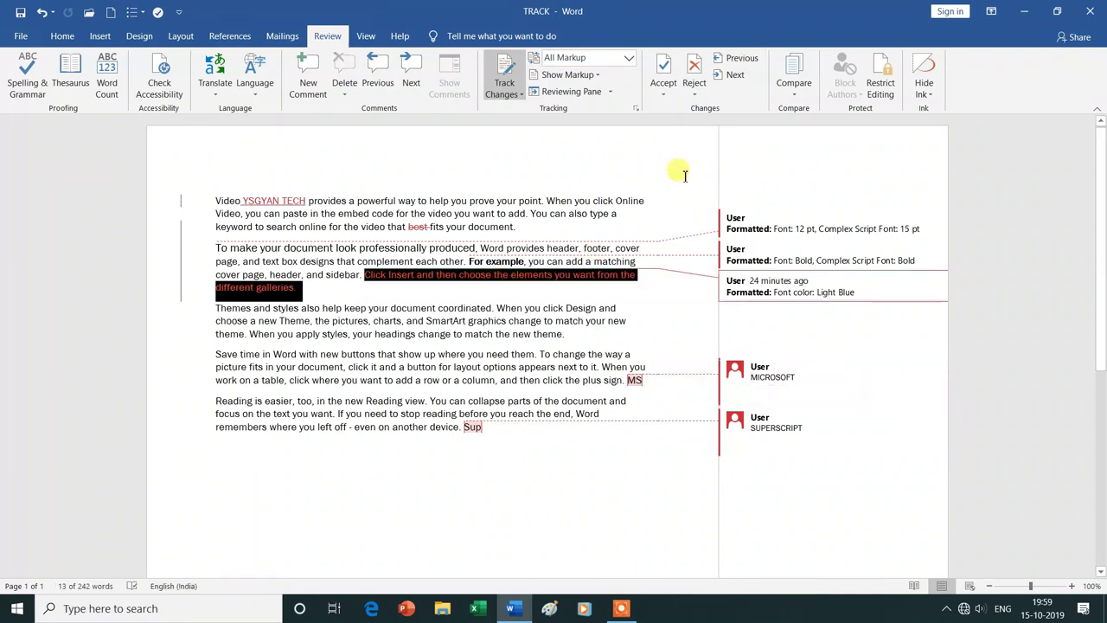
left_click(742, 58)
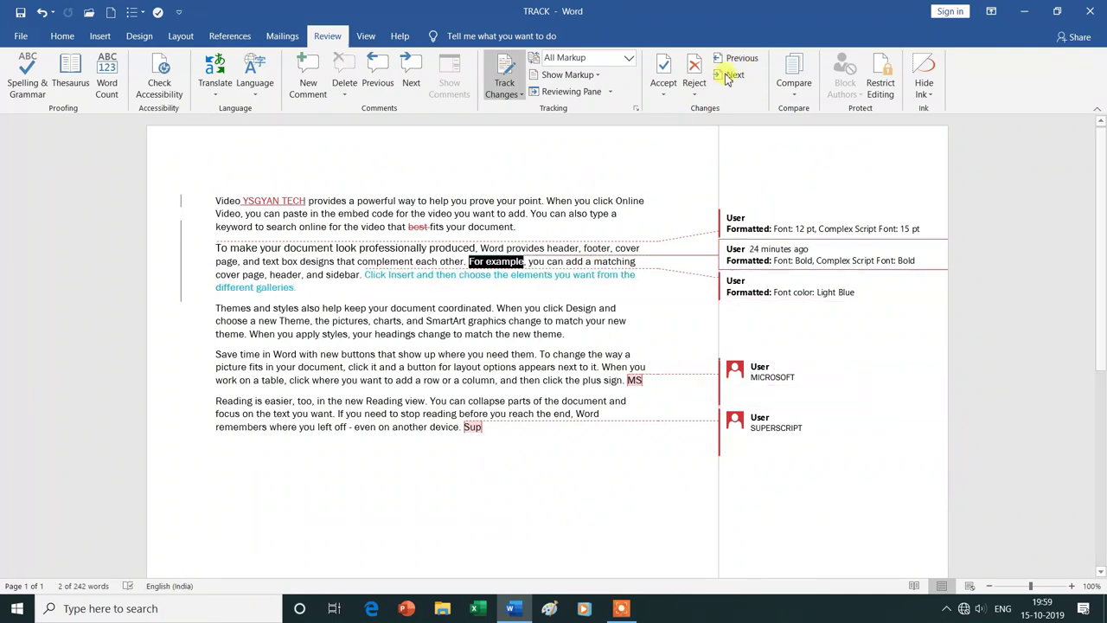
left_click(741, 59)
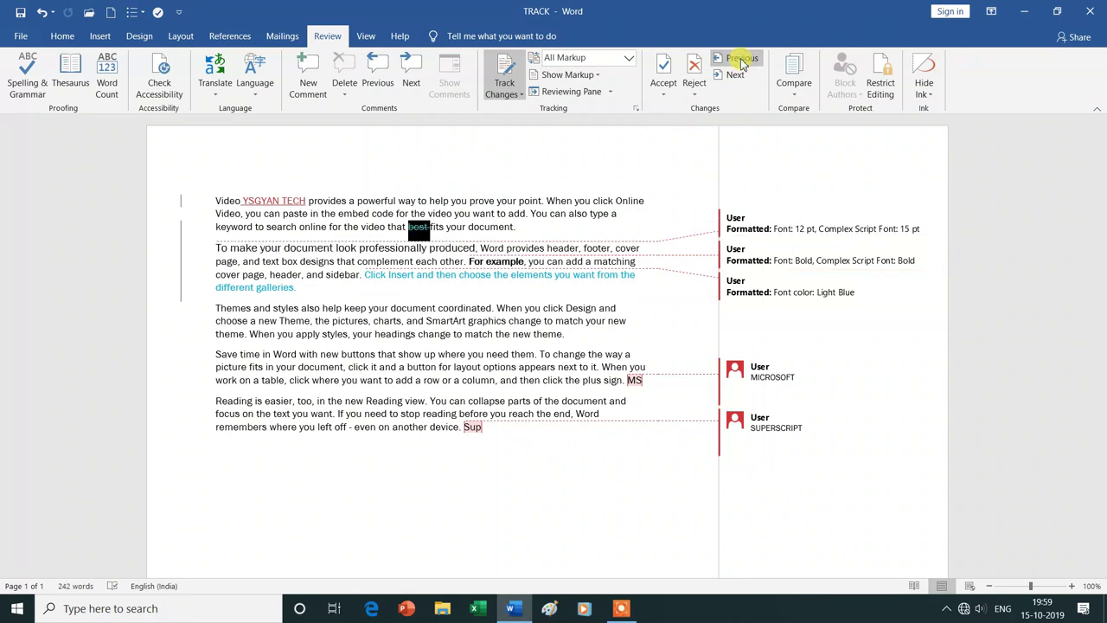
left_click(741, 59)
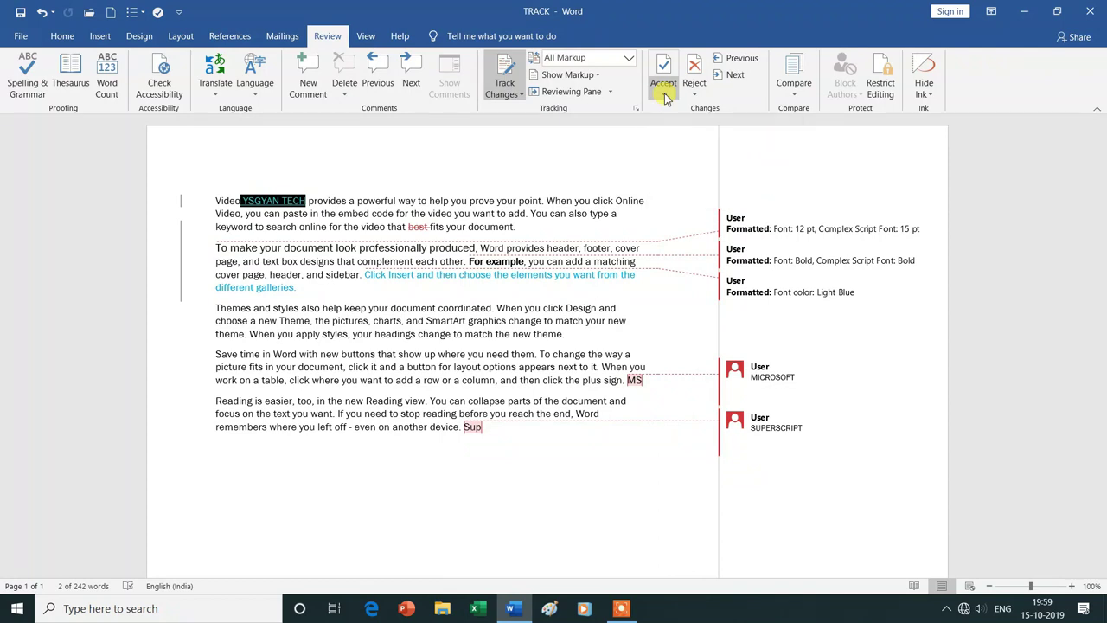
Accept the YSGYAN TECH insertion with Accept and Move to Next
left_click(668, 95)
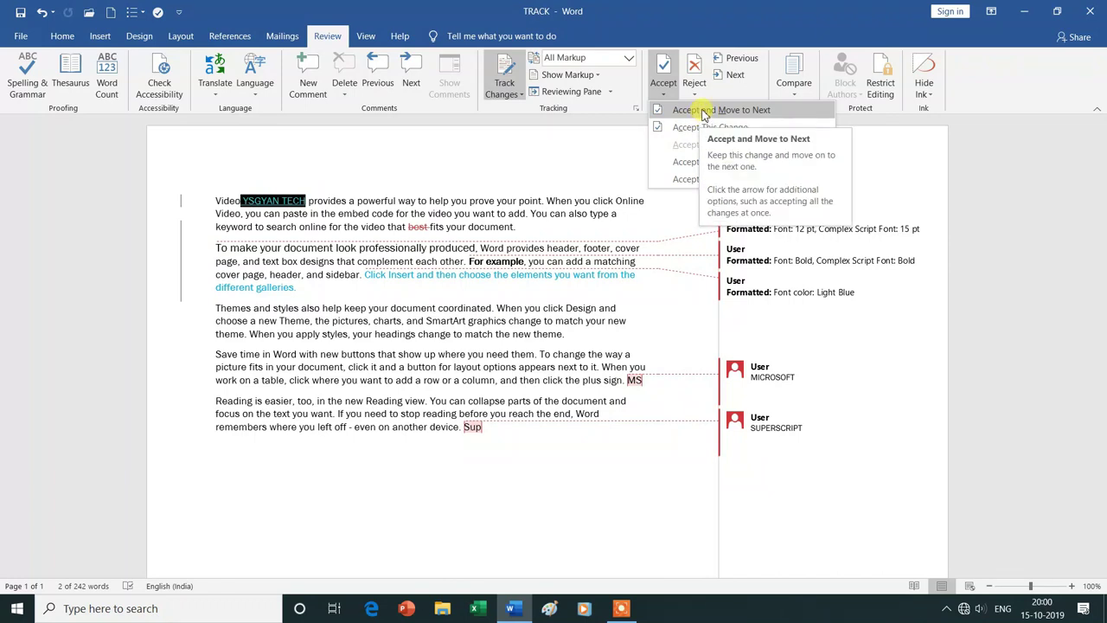
left_click(705, 110)
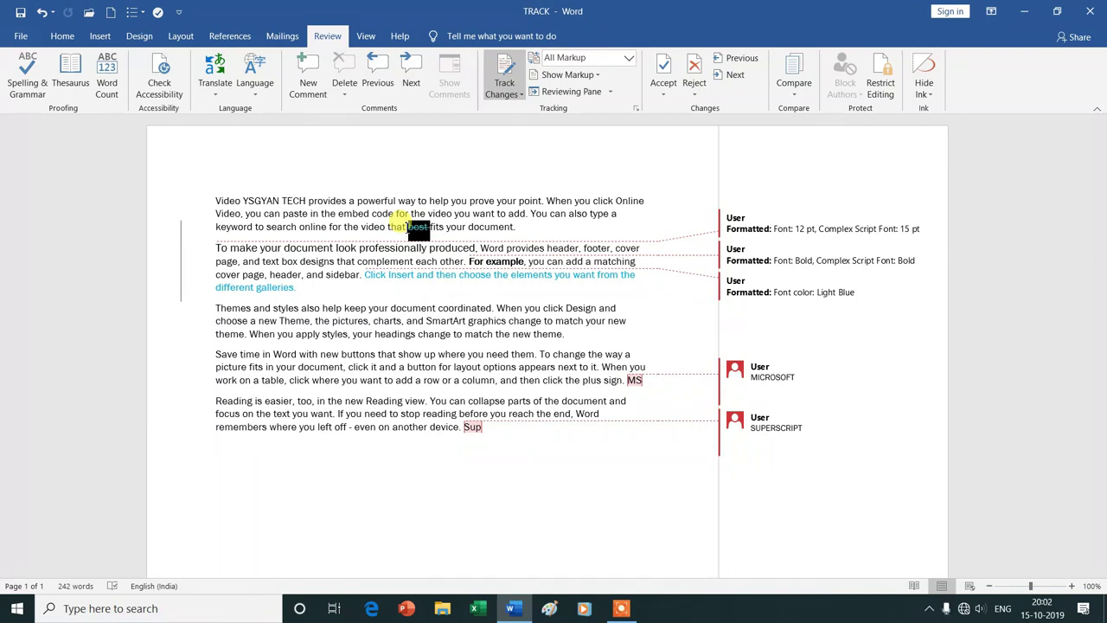
mouse_move(422, 236)
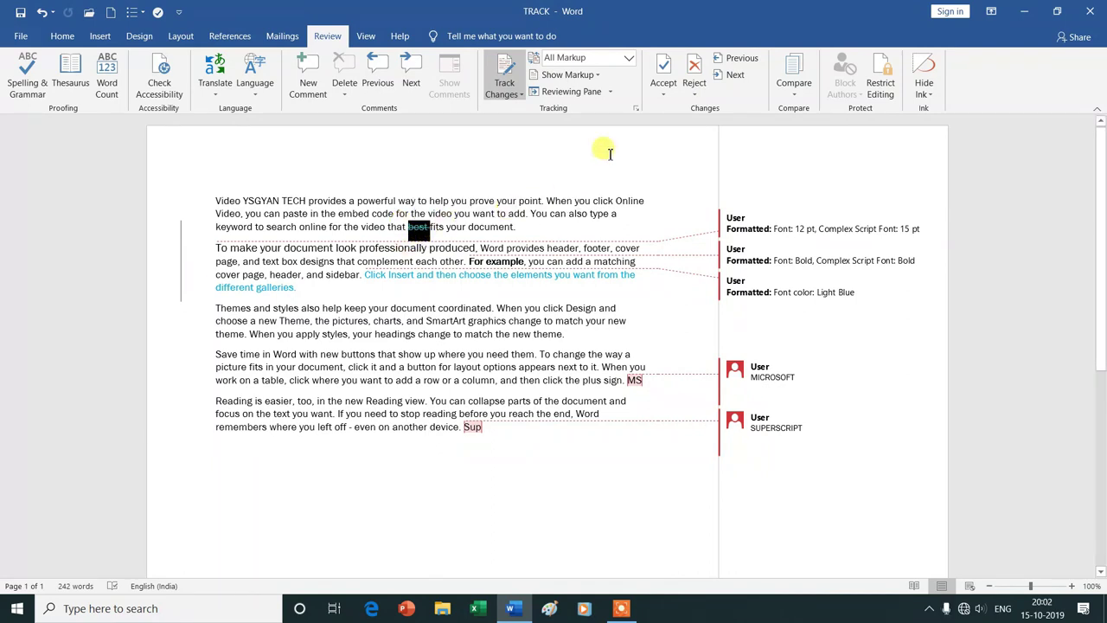
Accept the 'best' deletion and the 12 pt font-size change, moving on after each
left_click(665, 96)
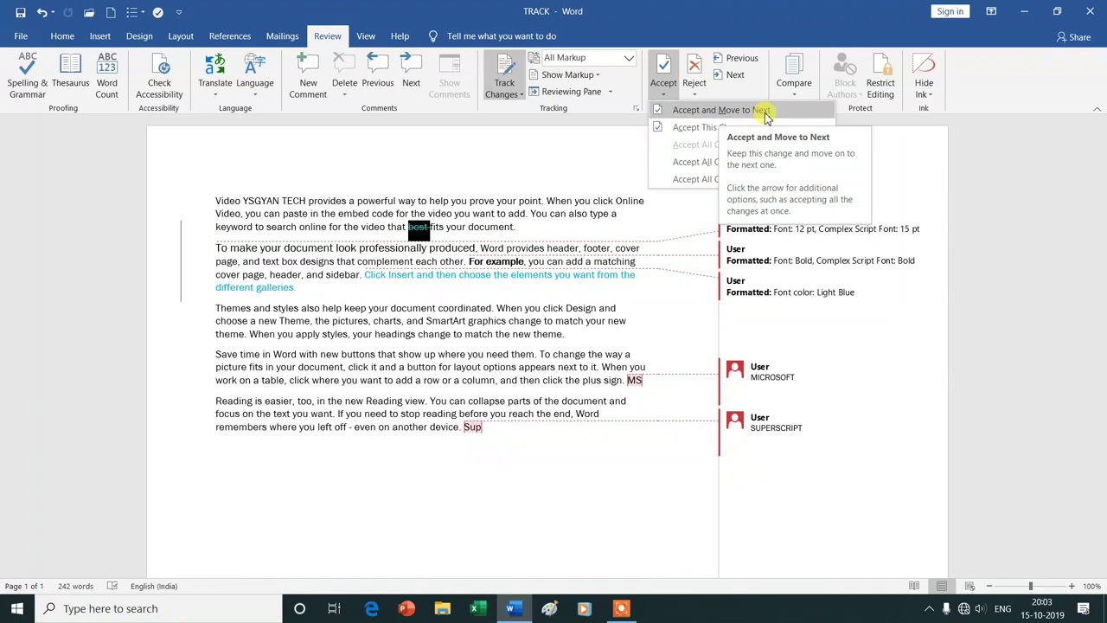
left_click(700, 111)
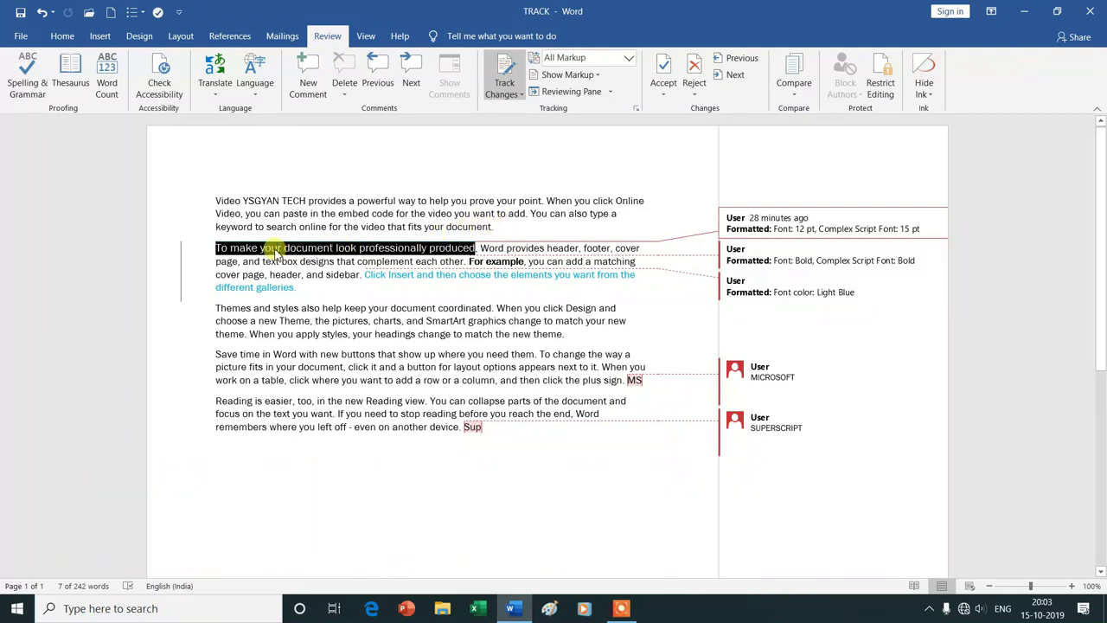
left_click(664, 95)
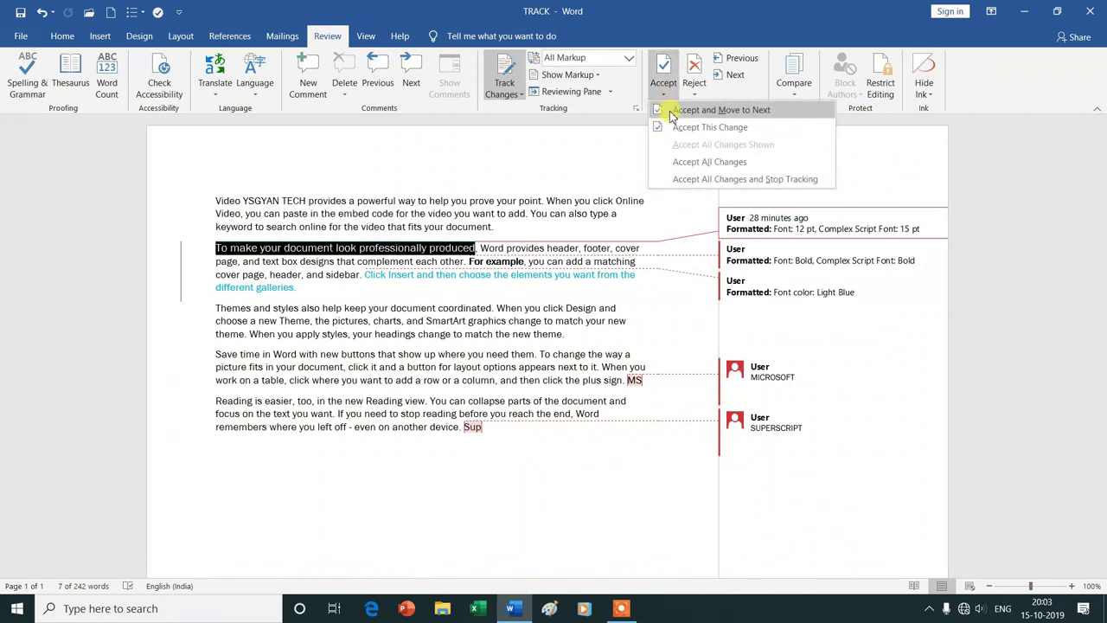
left_click(733, 115)
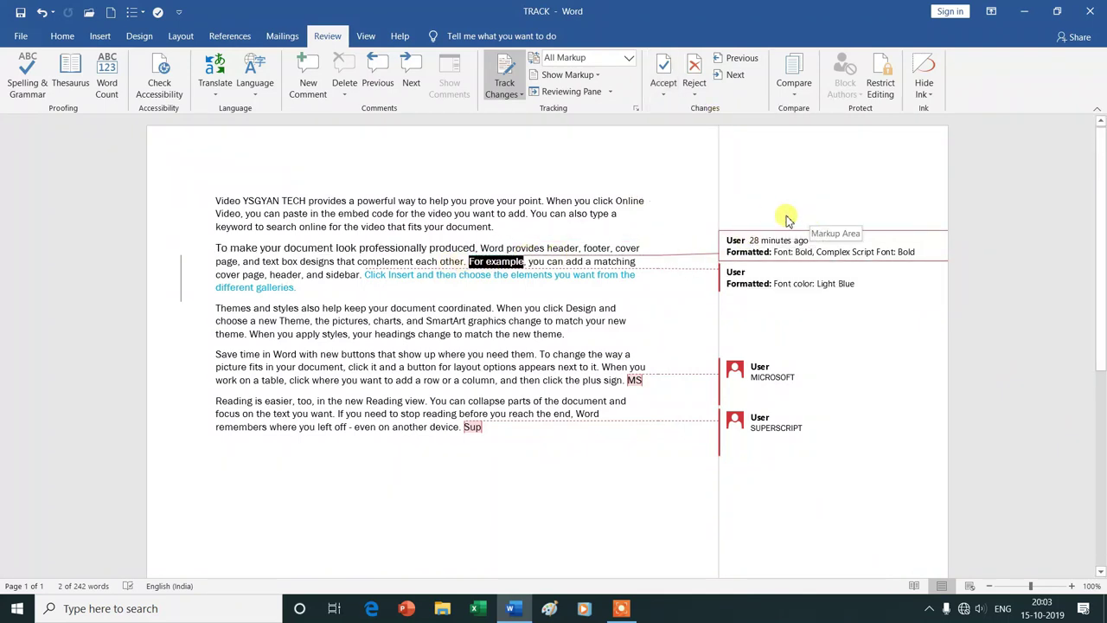
left_click(663, 92)
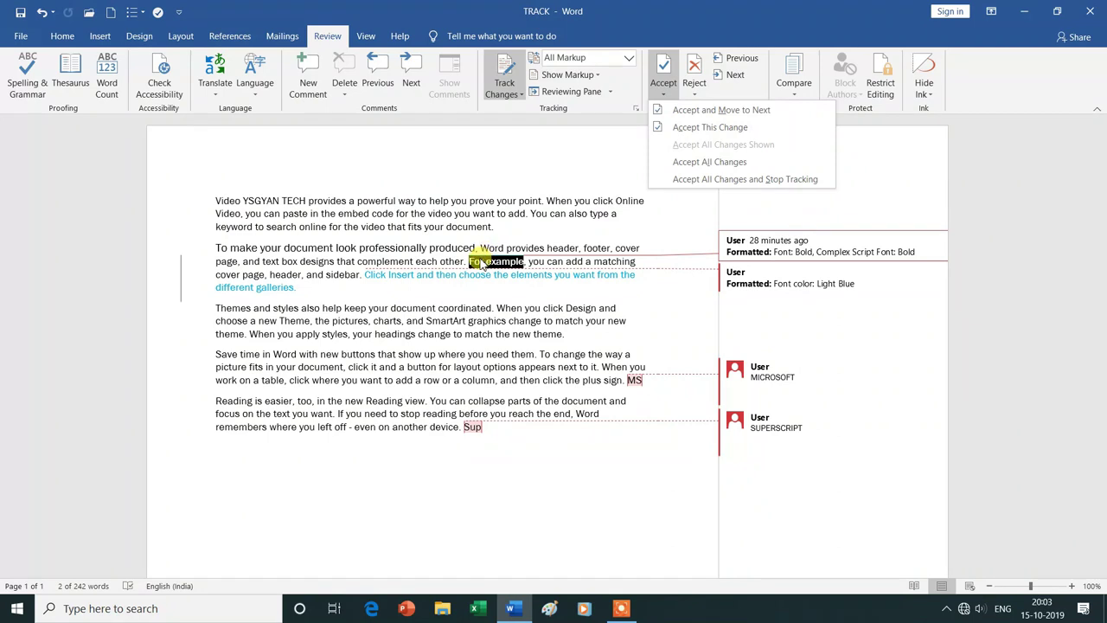
Accept the bold change on 'For example', then accept all remaining changes
left_click(686, 131)
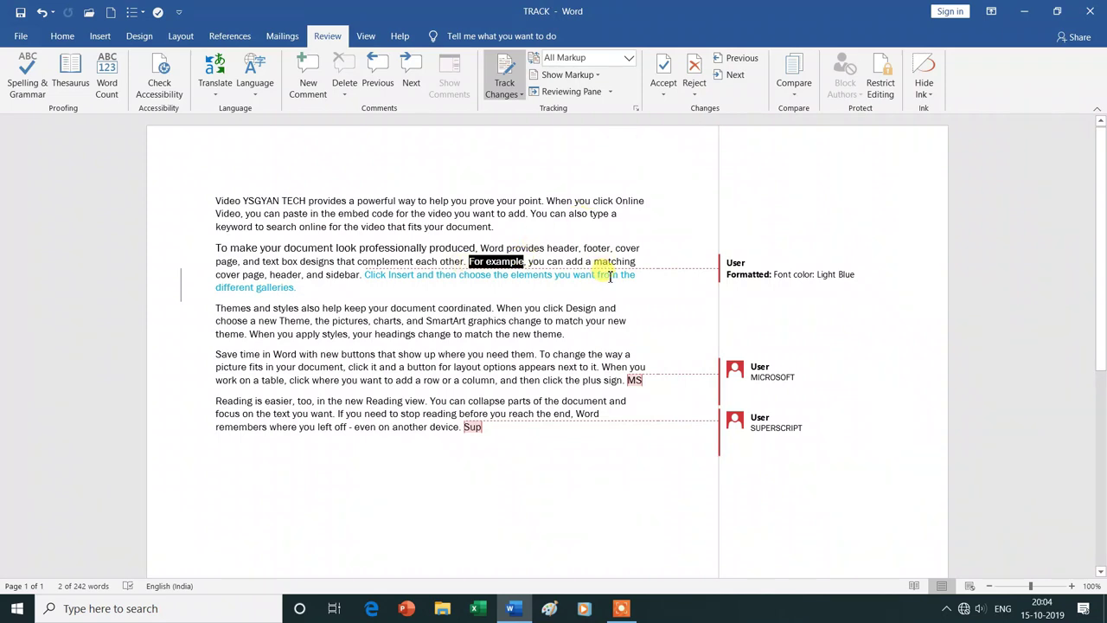
left_click(663, 91)
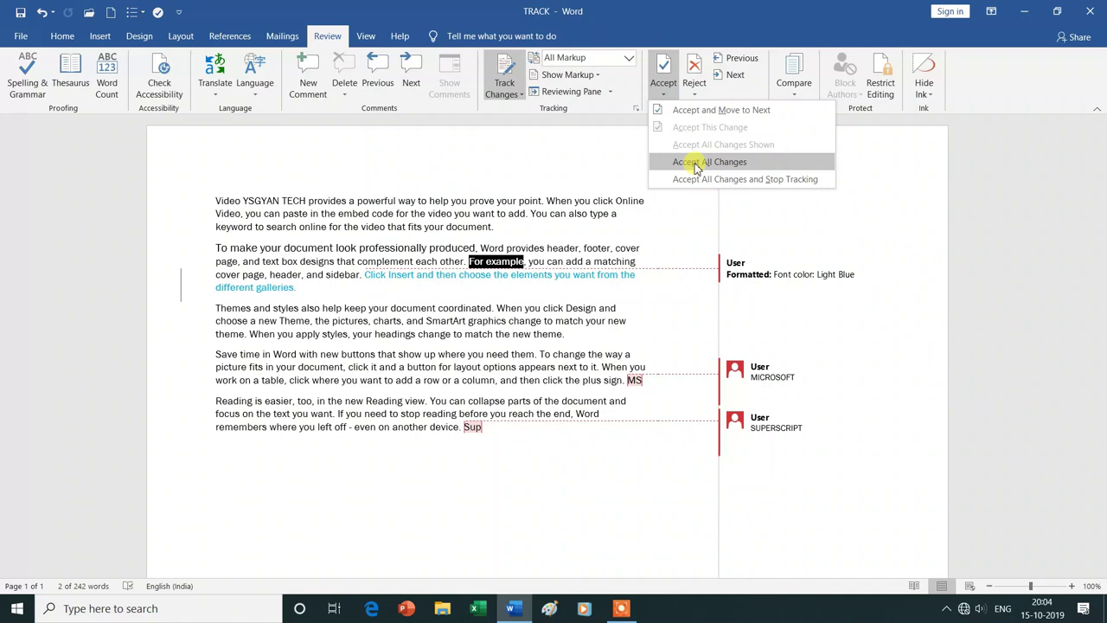
left_click(697, 166)
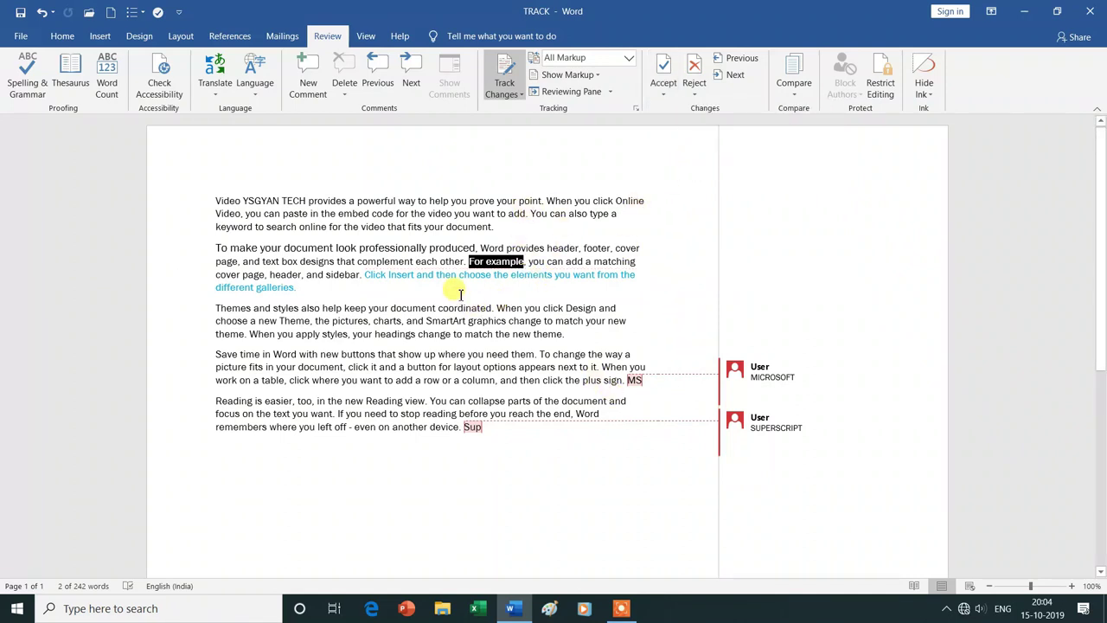
Undo the acceptances so all seven original revisions are pending again
left_click(663, 95)
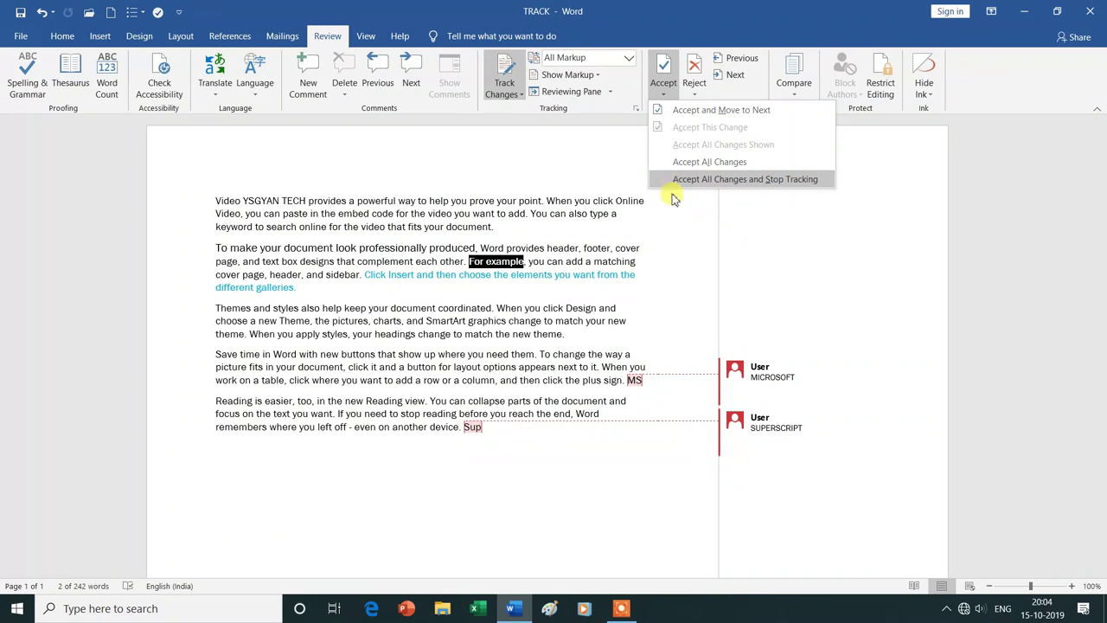
left_click(683, 228)
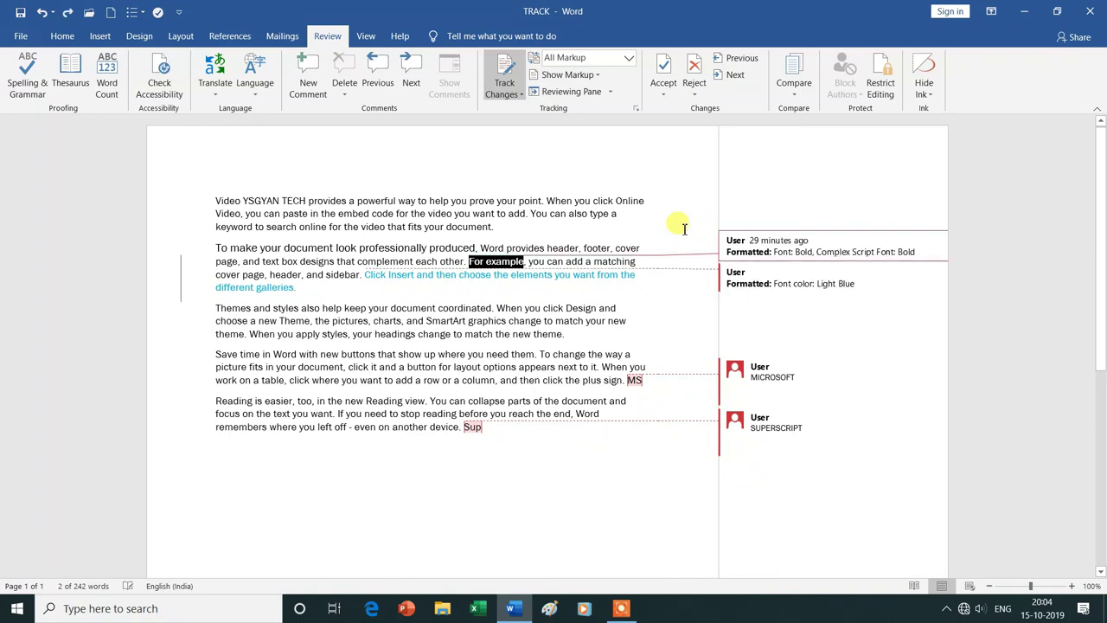
key("ctrl+End")
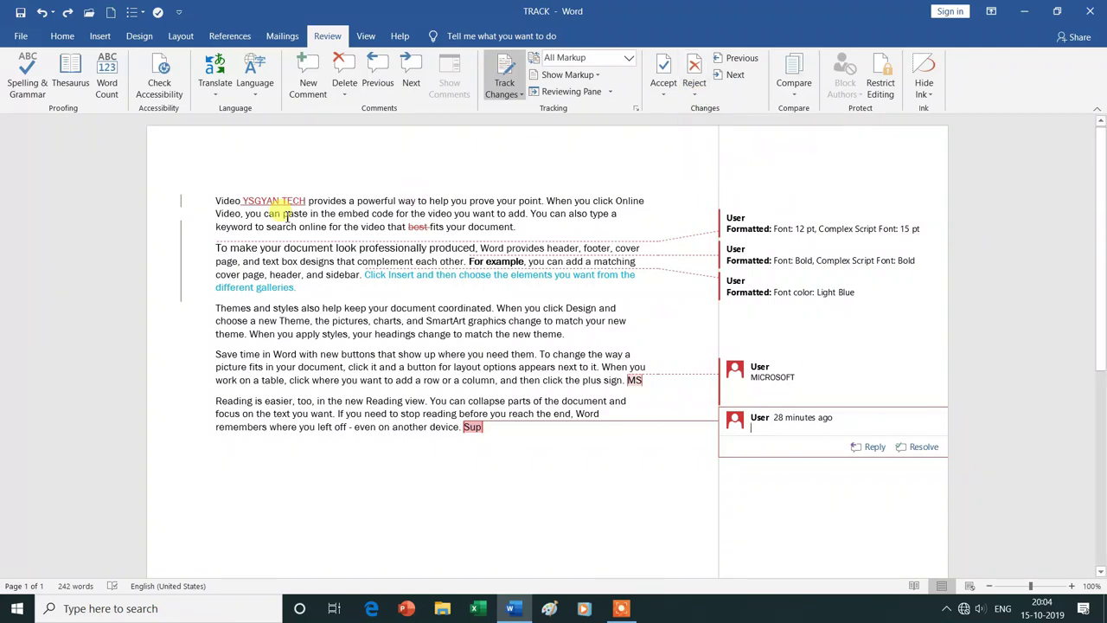
Reject the YSGYAN TECH insertion and the 'best' deletion, restoring the original first paragraph
left_click(264, 201)
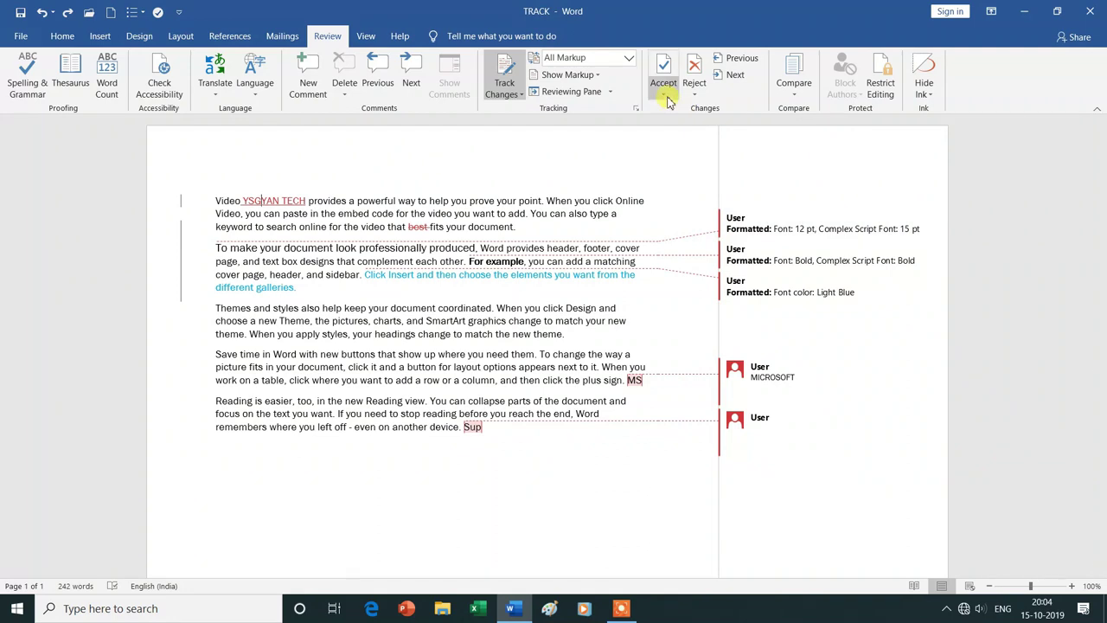
left_click(696, 95)
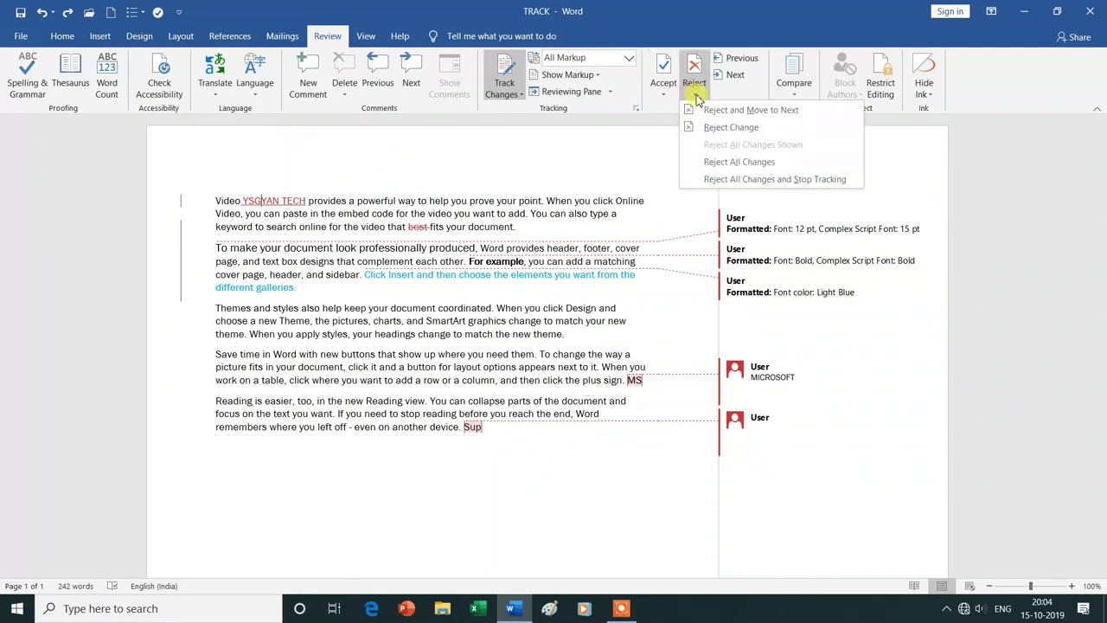
left_click(765, 114)
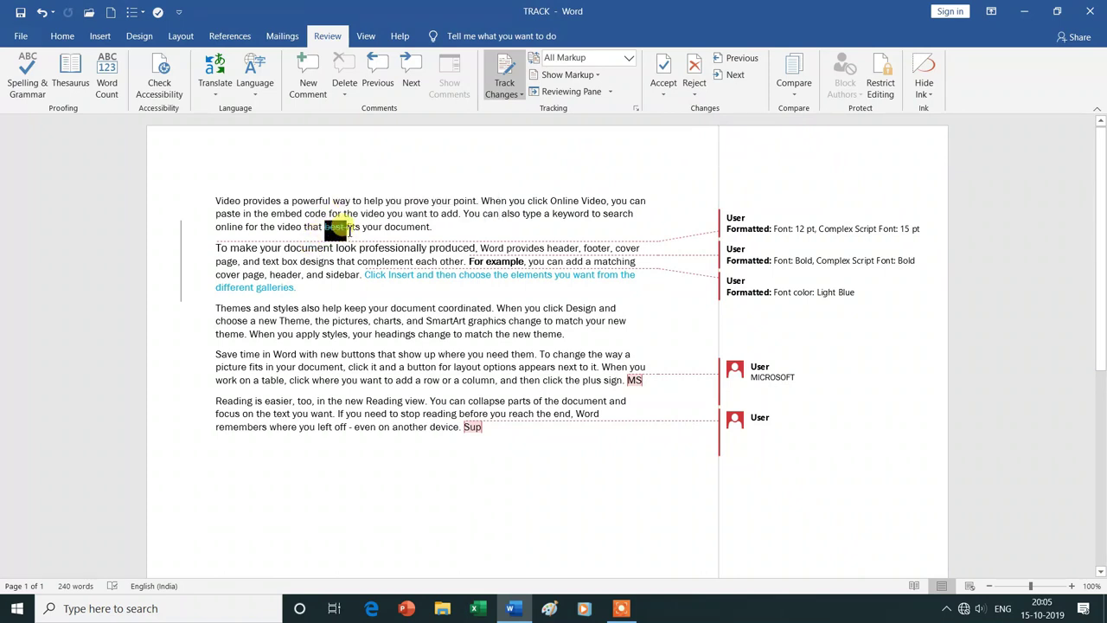
left_click(694, 92)
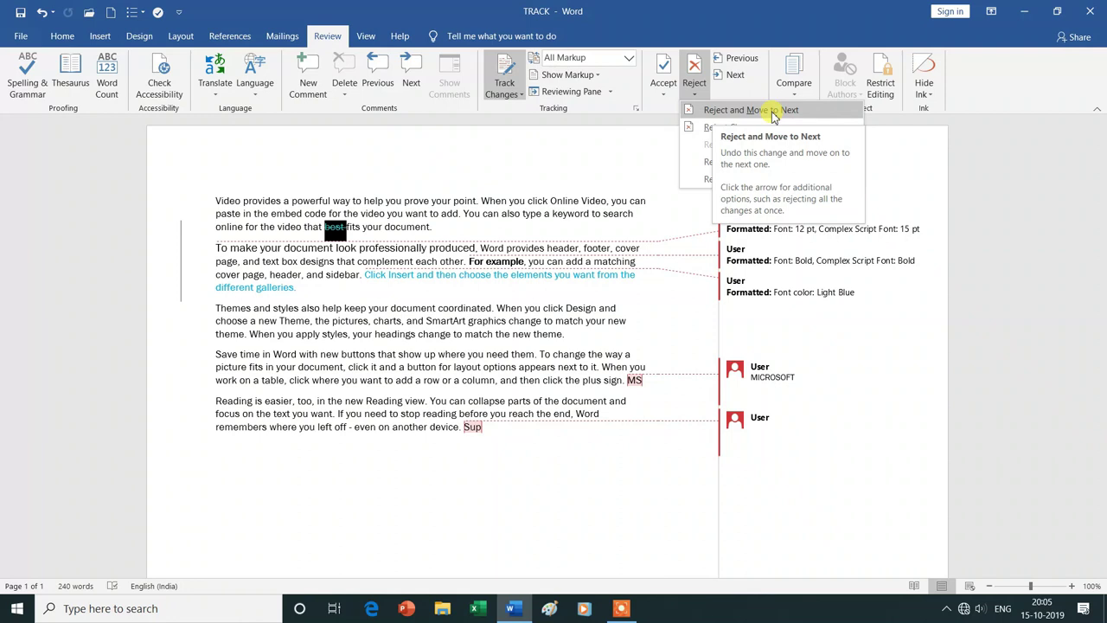
left_click(771, 110)
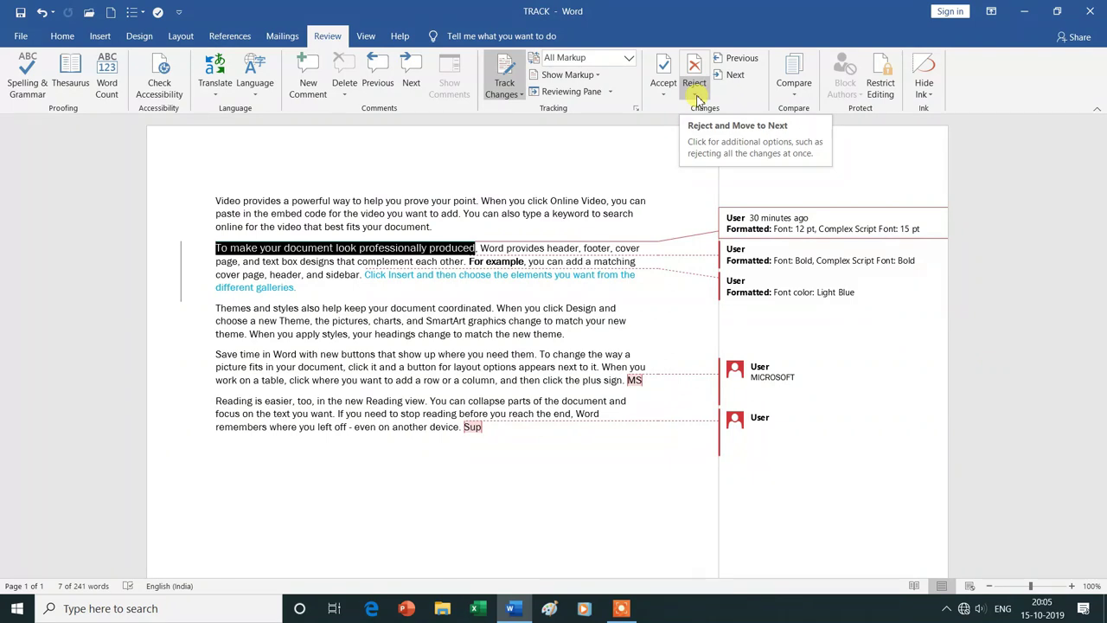
left_click(698, 100)
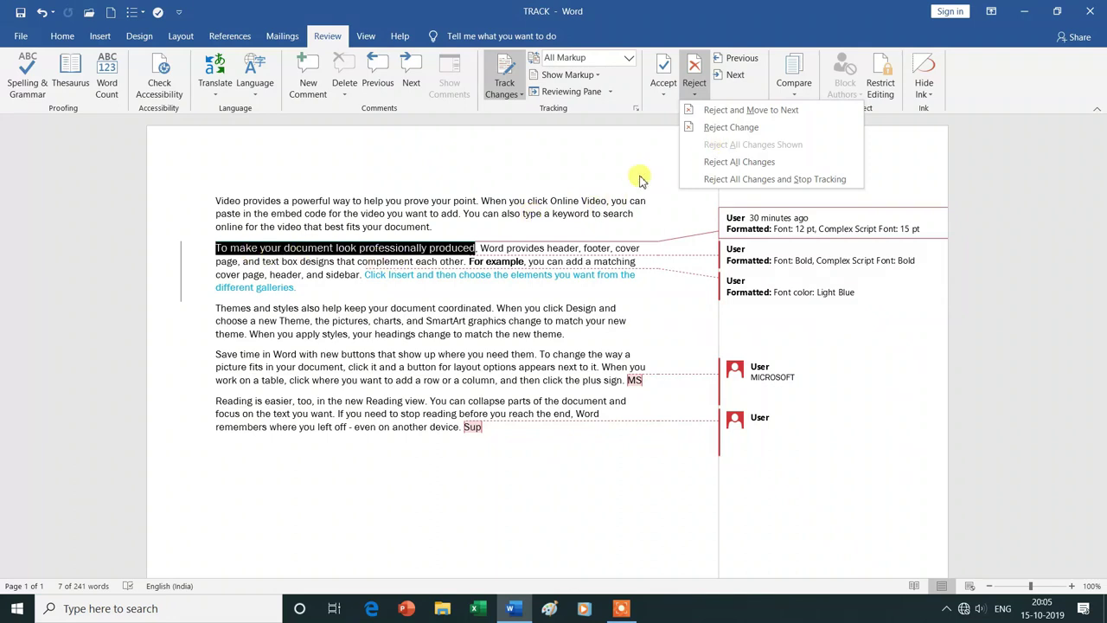
Reject the font-size, bold and light-blue changes and stop tracking, leaving only two comments
left_click(712, 128)
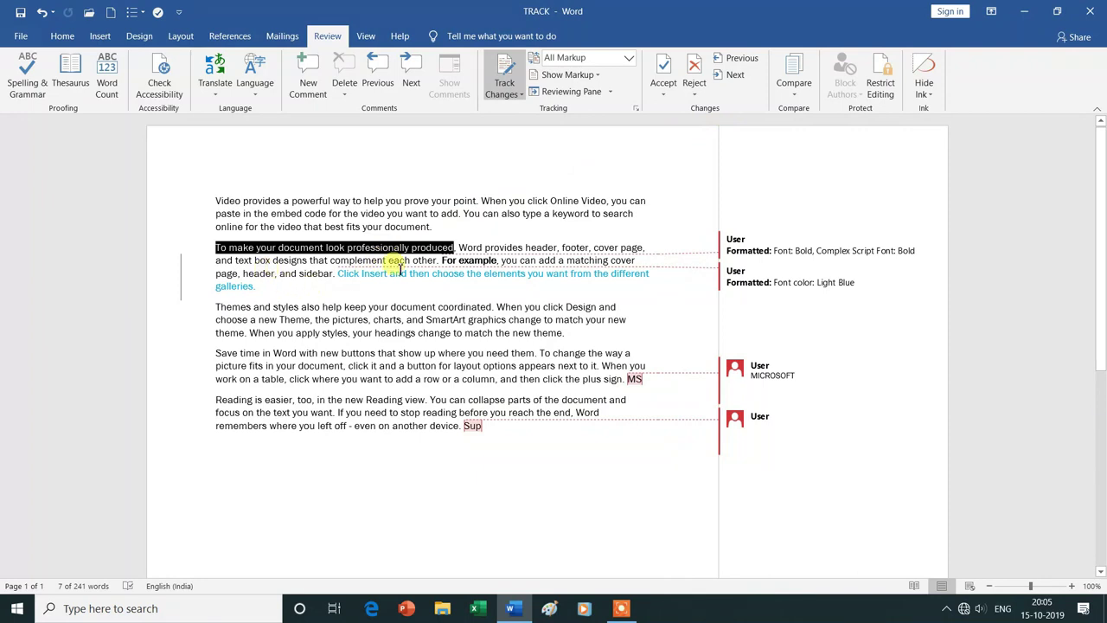
left_click(501, 233)
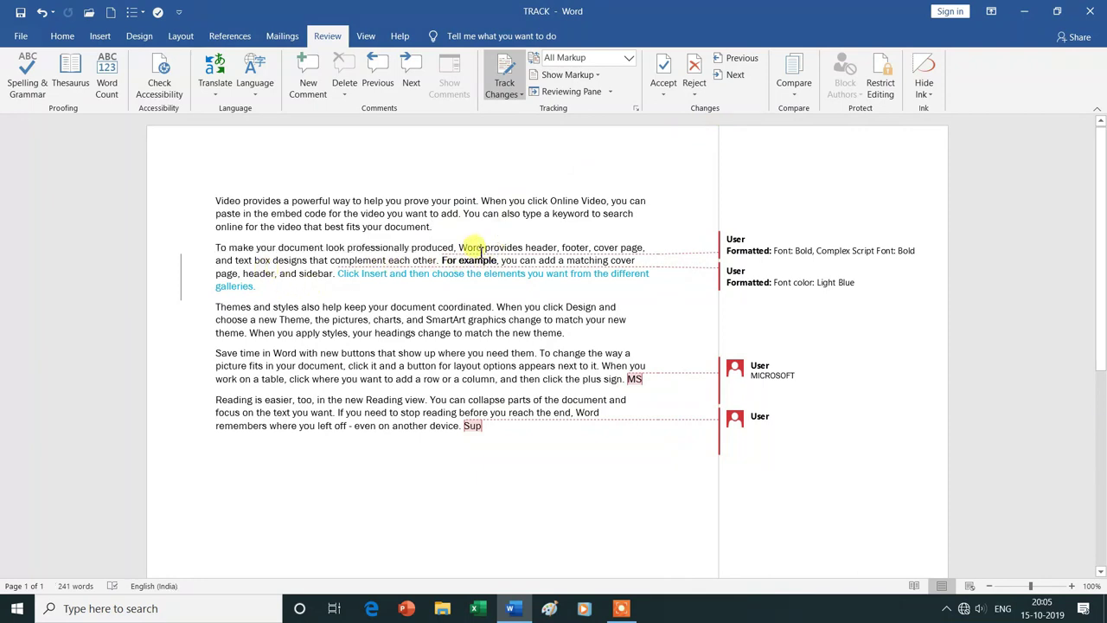
left_click(697, 95)
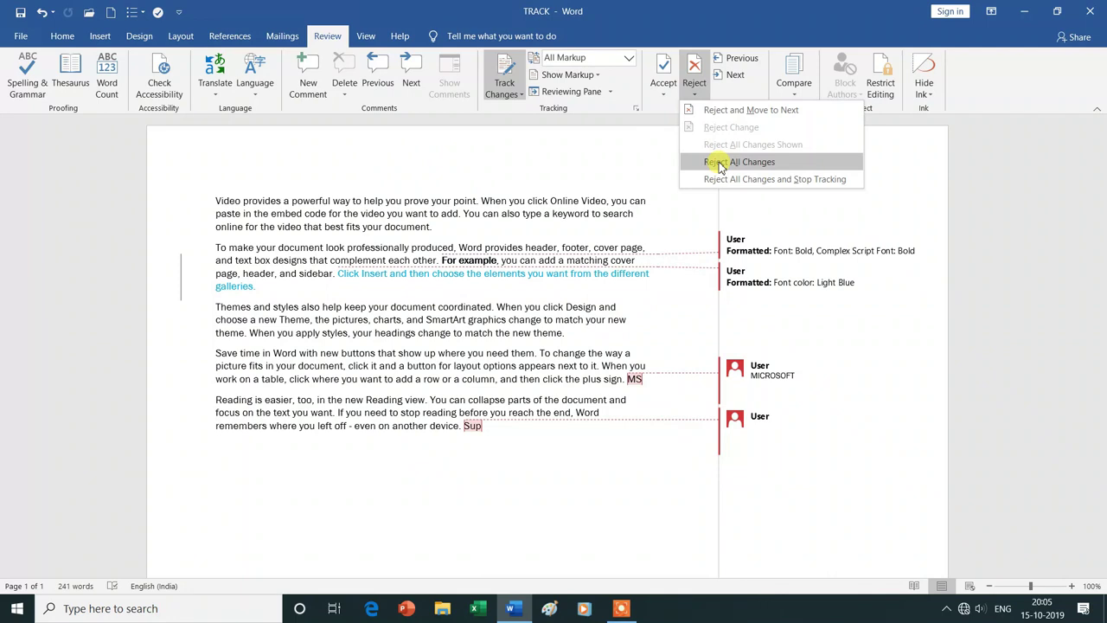
left_click(718, 166)
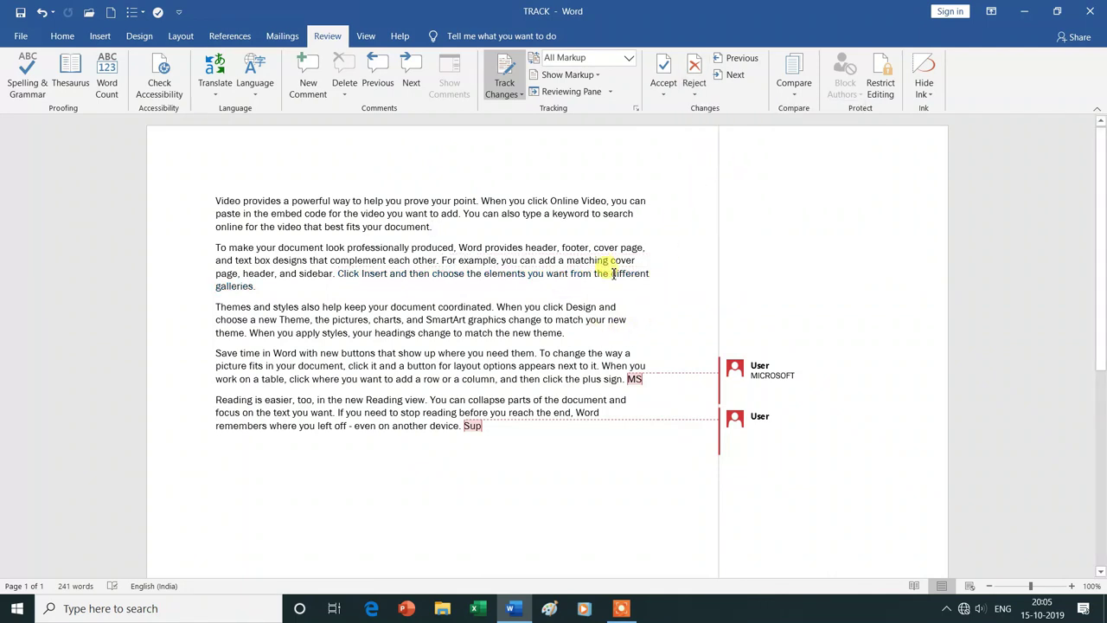
left_click(695, 95)
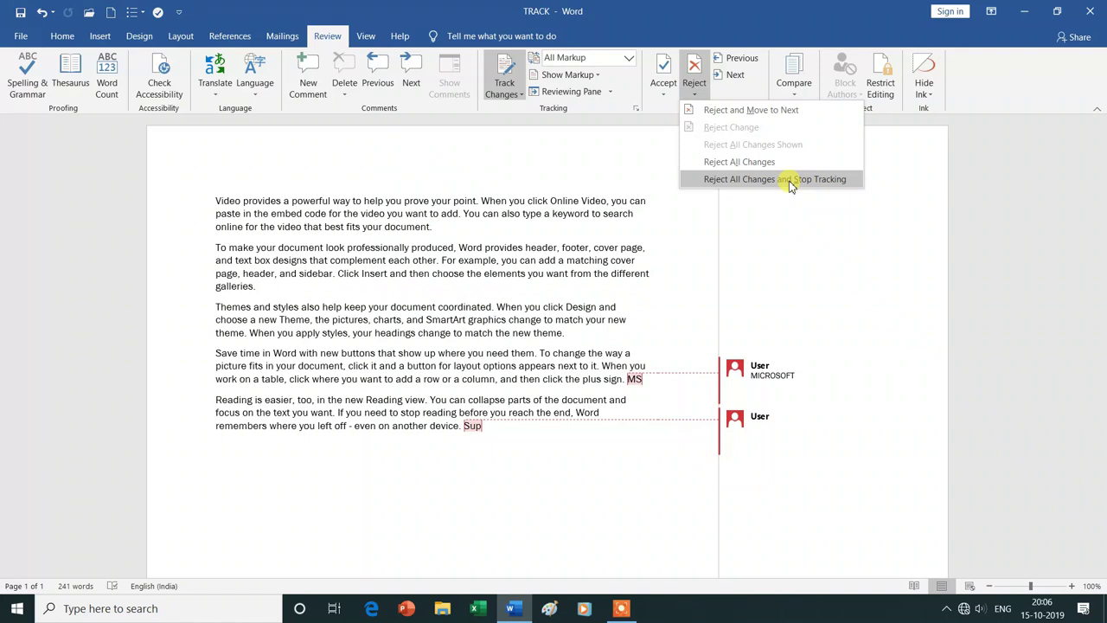
left_click(788, 181)
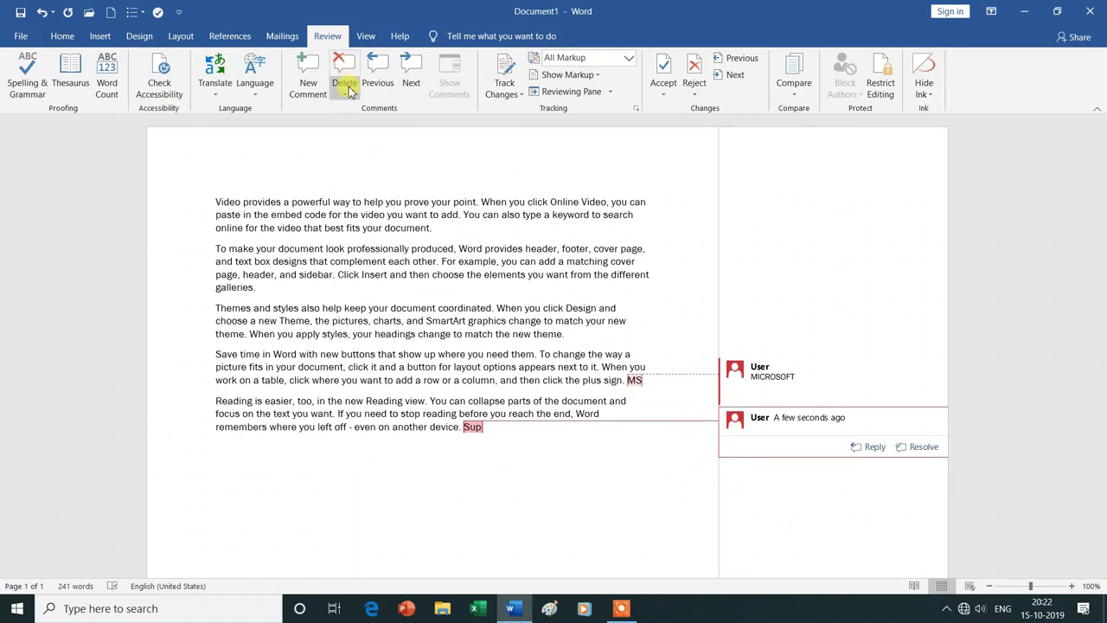
Lock Tracking from the Track Changes menu, entering and confirming a lock password
left_click(521, 94)
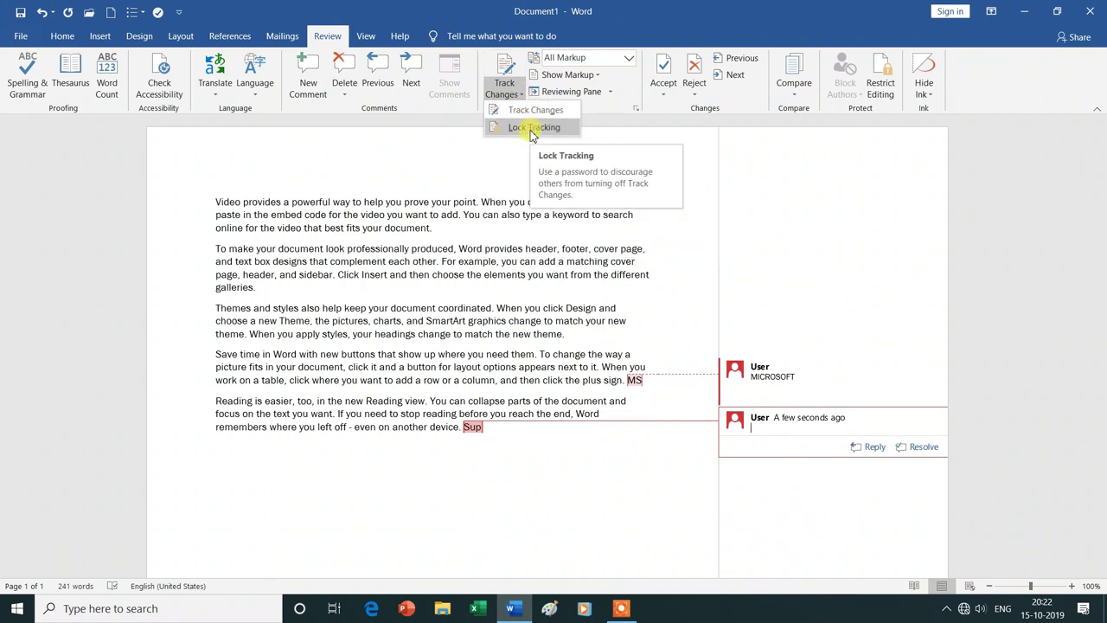
left_click(531, 130)
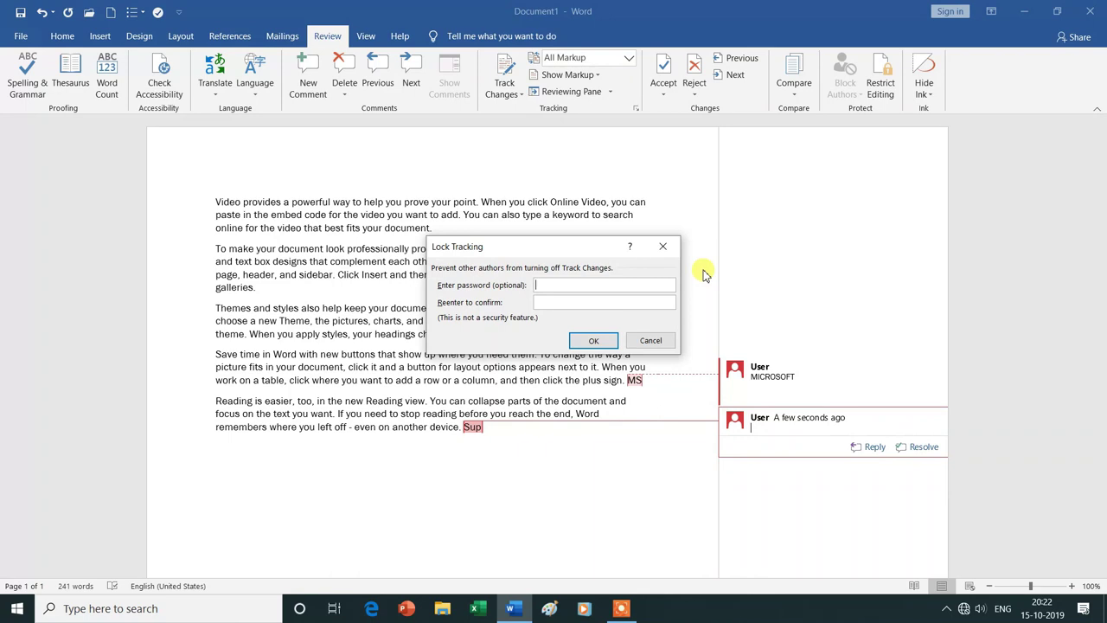
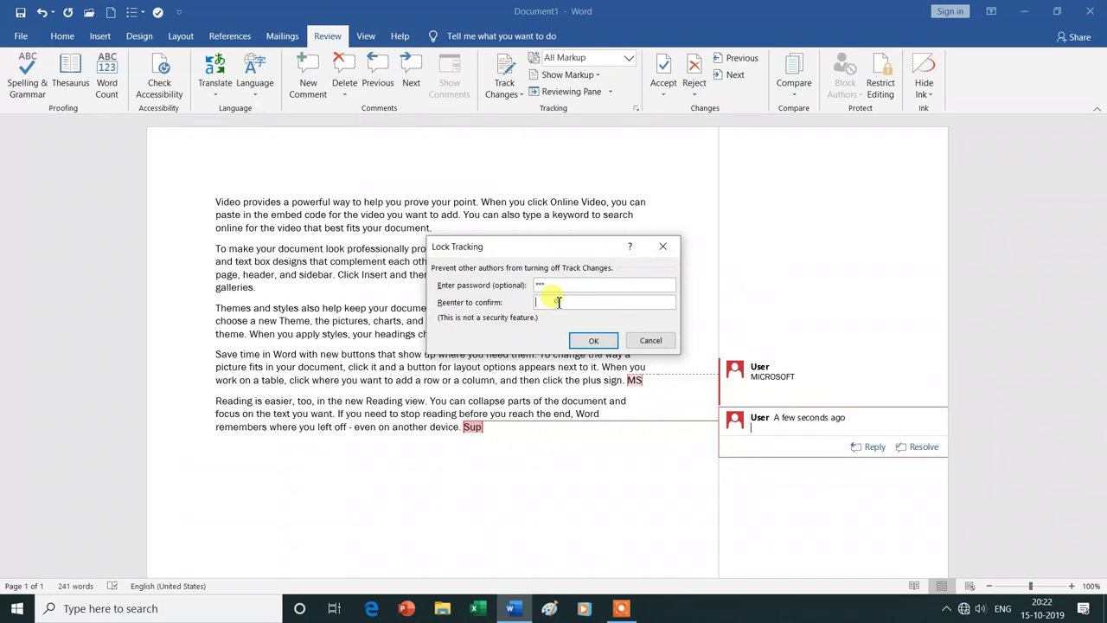
left_click(593, 340)
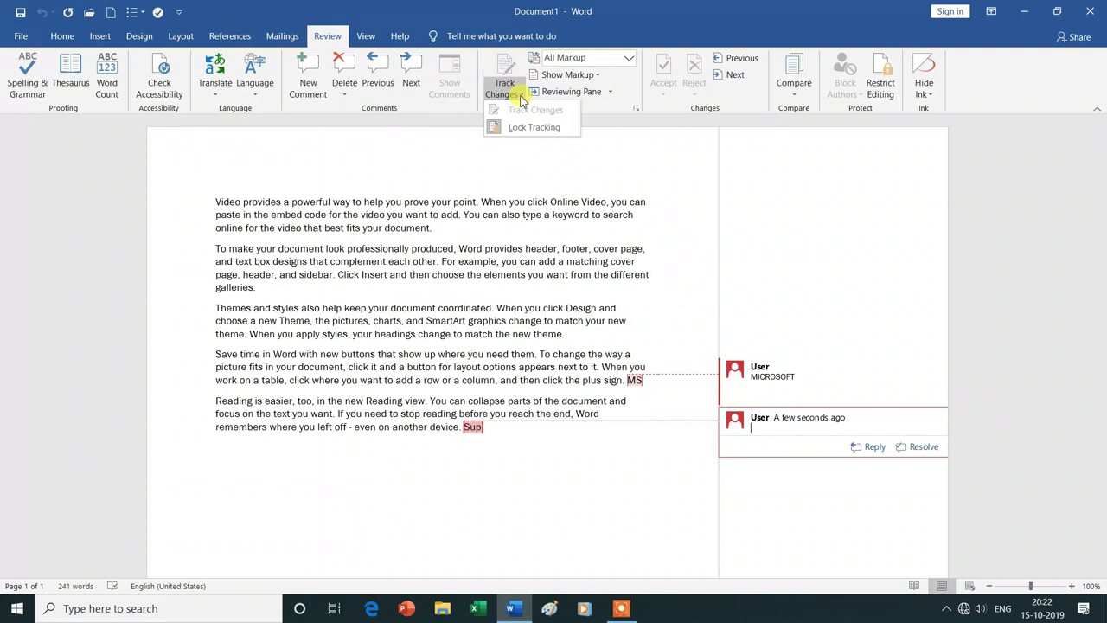
Remove the tracking lock by entering its password in the Unlock Tracking dialog
left_click(531, 128)
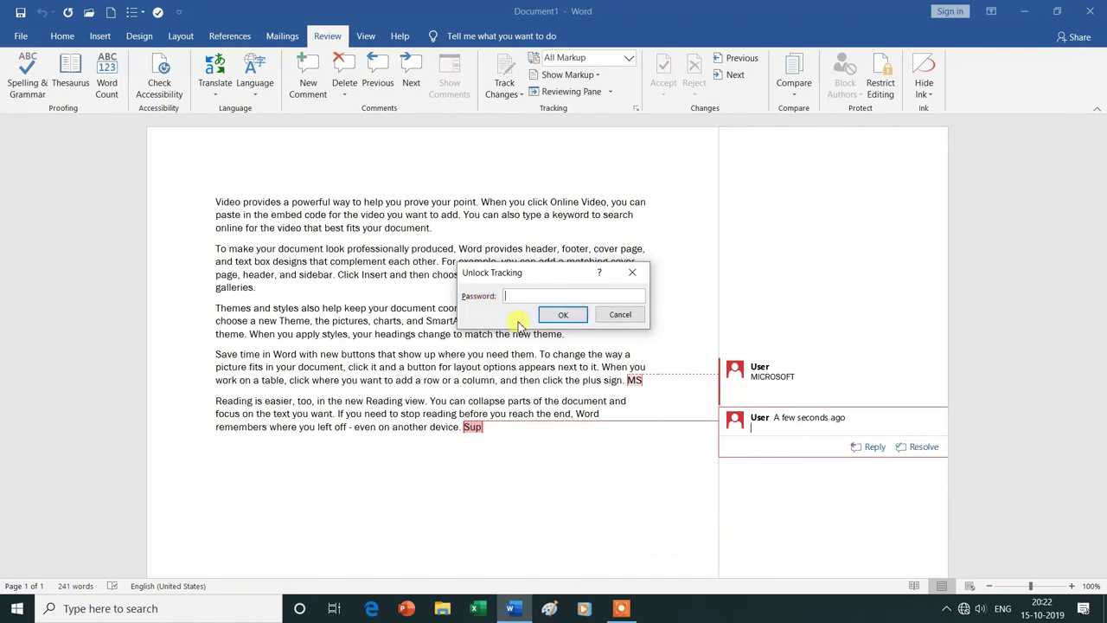
type("1")
key("Return")
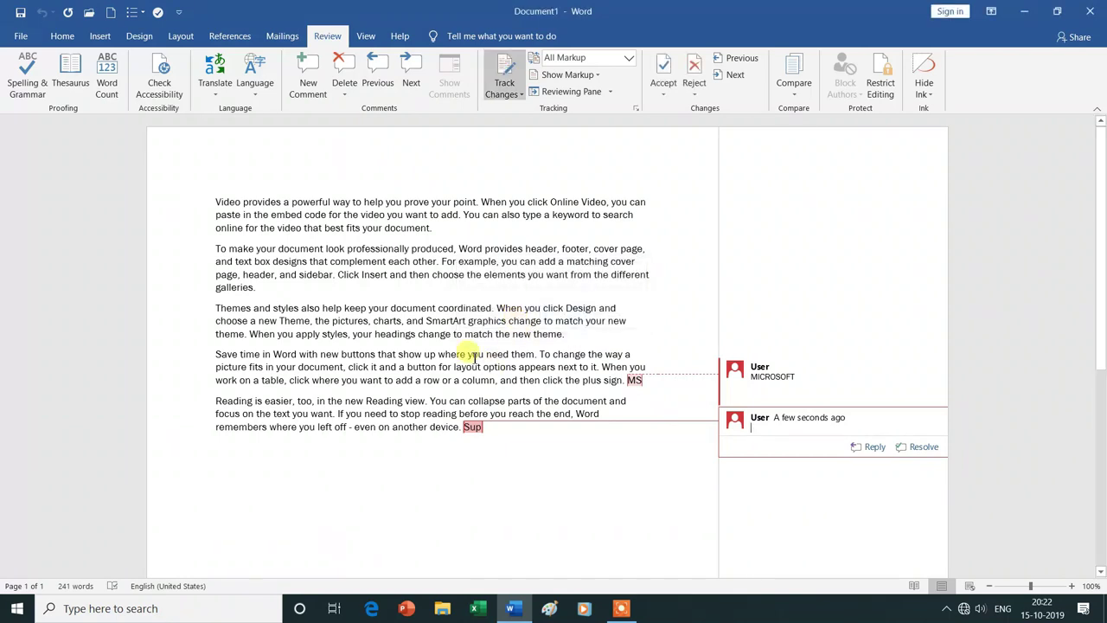